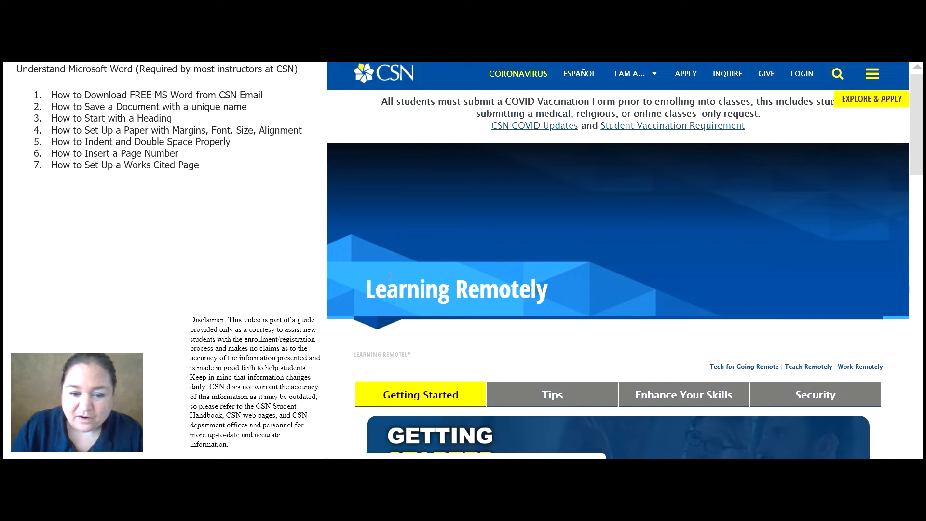
Browse the Getting Started tools listed on the CSN Learning Remotely page.
scroll(634, 242, down, 7)
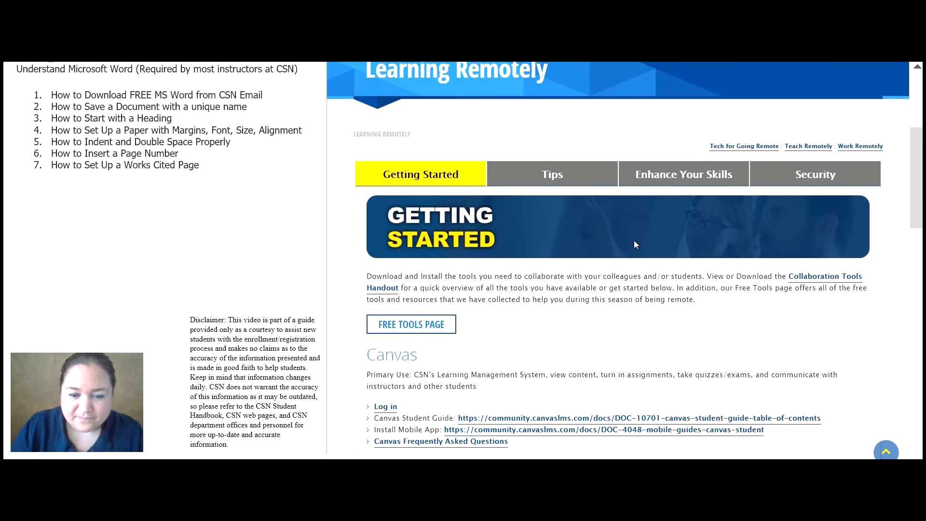
scroll(632, 240, down, 7)
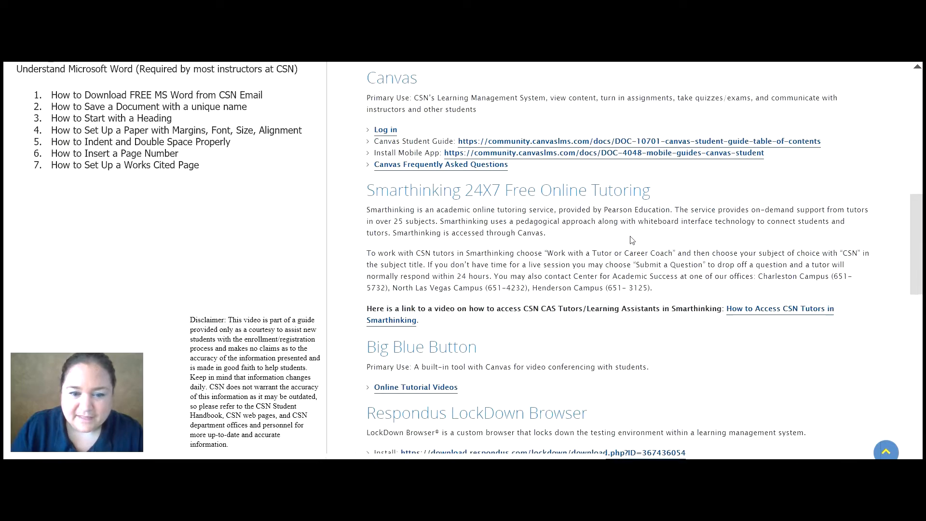
scroll(632, 240, up, 7)
scroll(632, 241, down, 10)
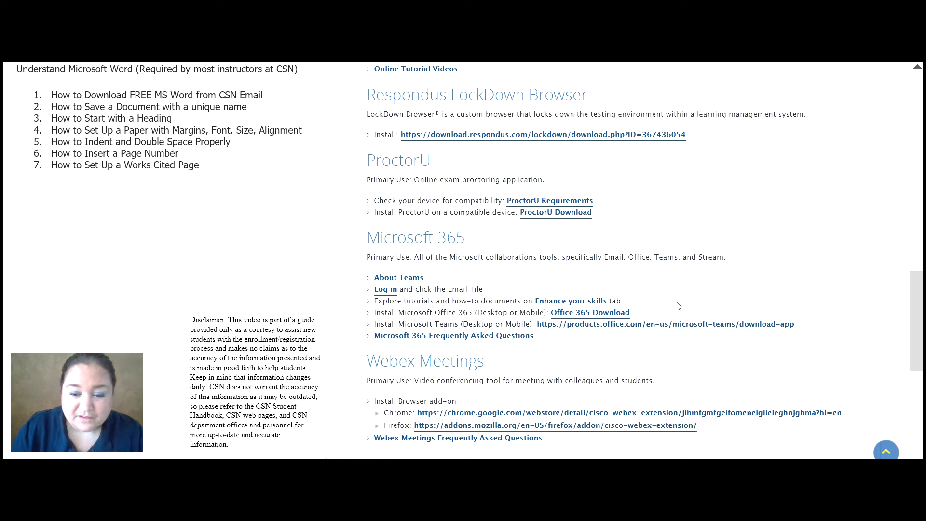
scroll(679, 306, up, 10)
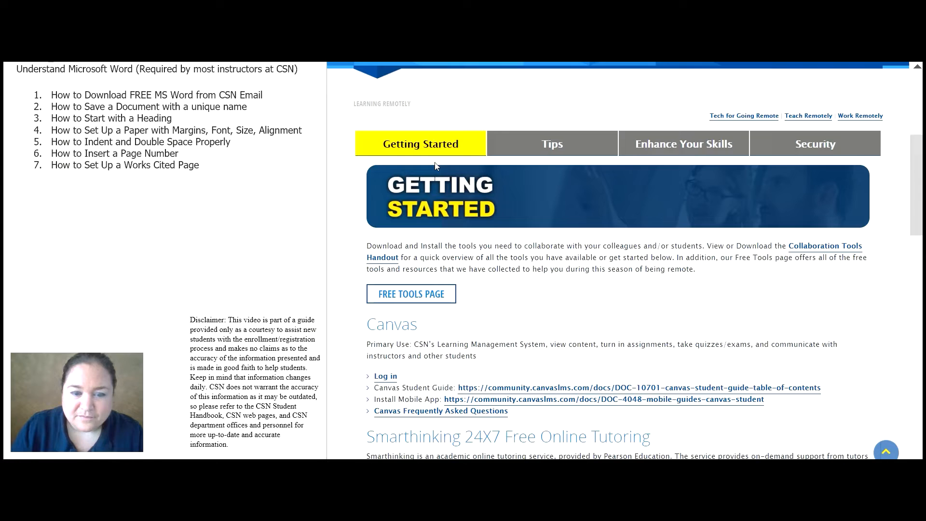
scroll(461, 204, down, 2)
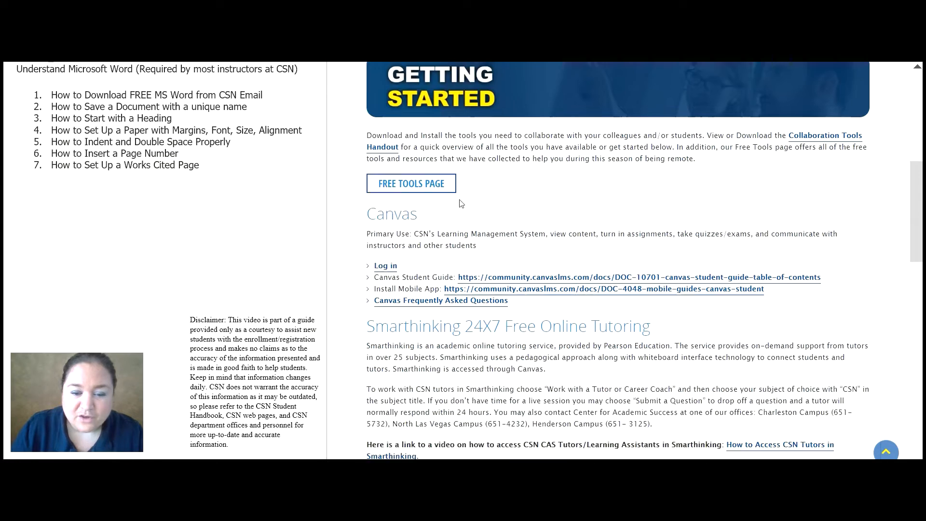
scroll(461, 203, down, 4)
scroll(434, 280, down, 3)
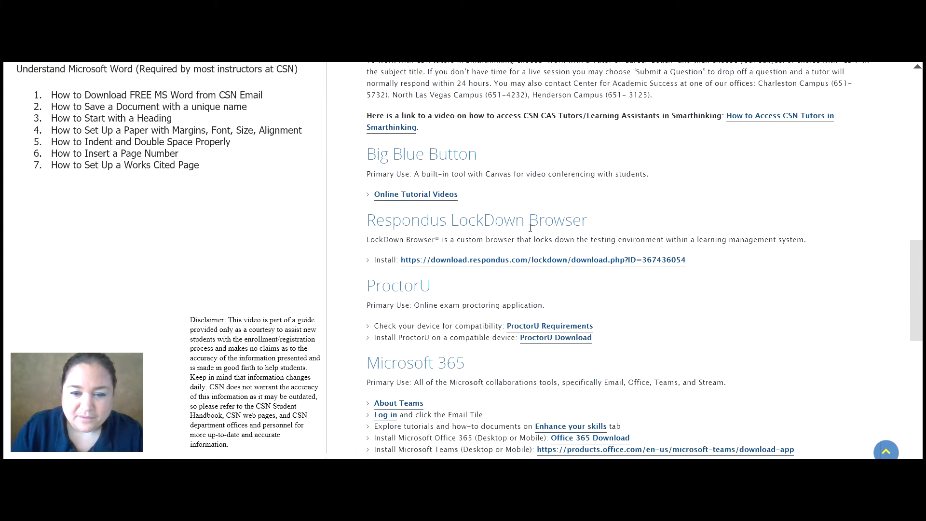
scroll(511, 375, down, 3)
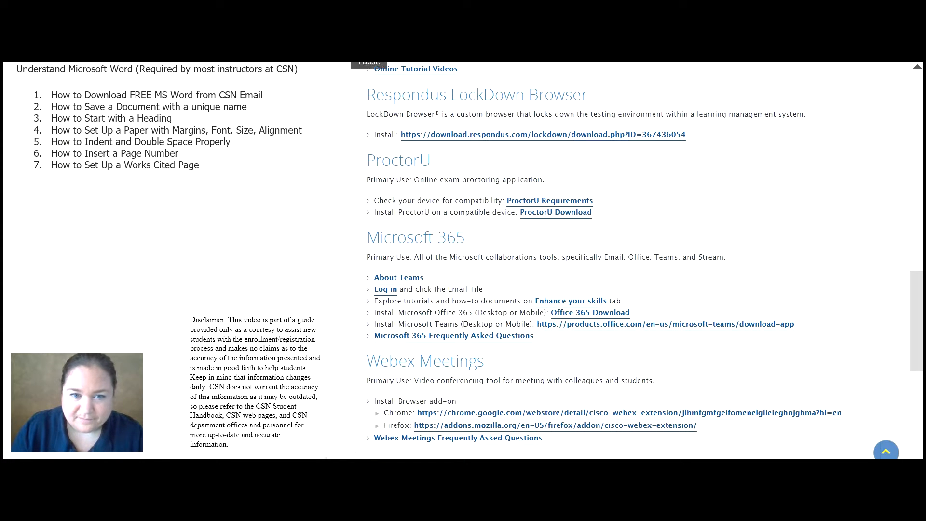
scroll(589, 168, up, 15)
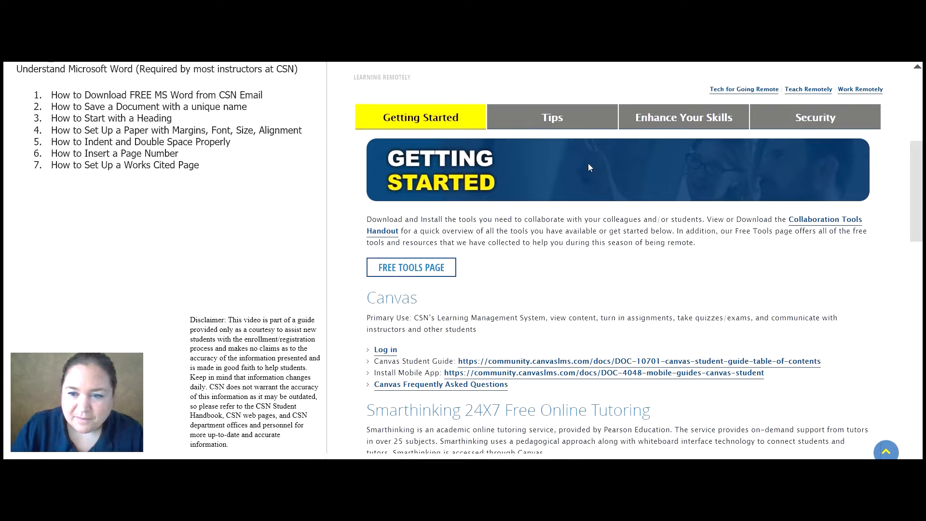
scroll(589, 168, up, 2)
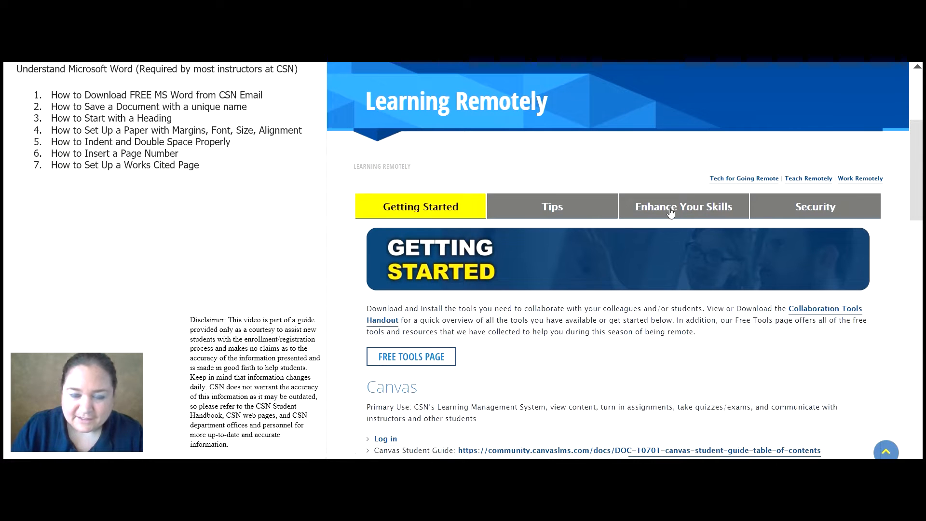
Open the Word Training resource from the Enhance Your Skills section.
click(671, 212)
scroll(671, 210, down, 5)
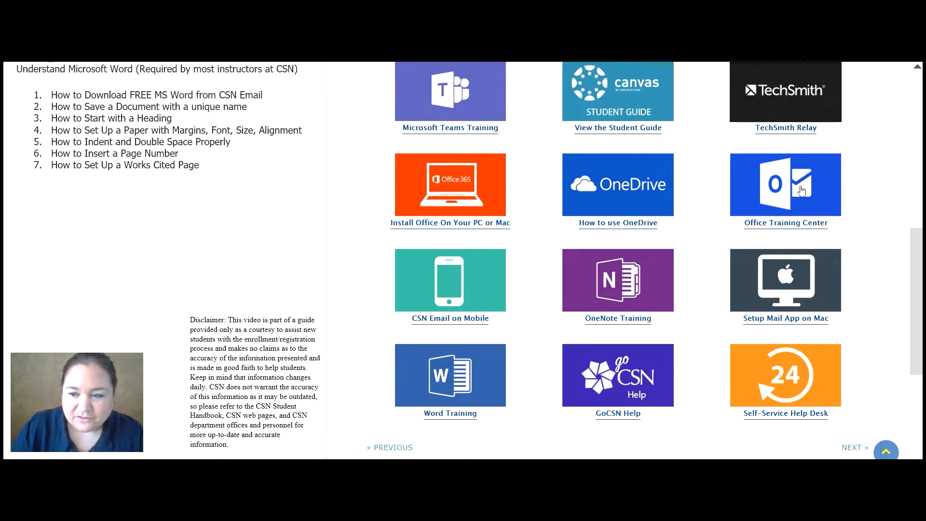
click(459, 390)
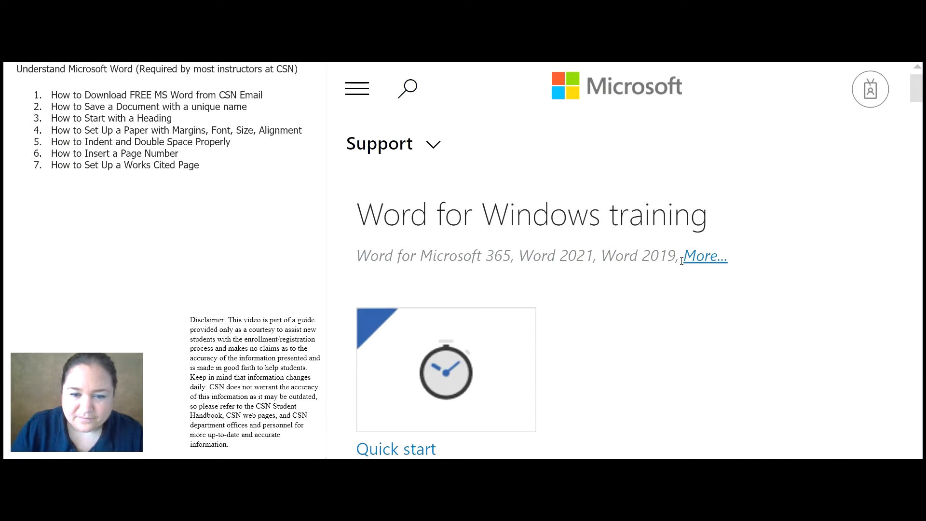
Scroll through the Word for Windows training topics.
scroll(681, 261, down, 10)
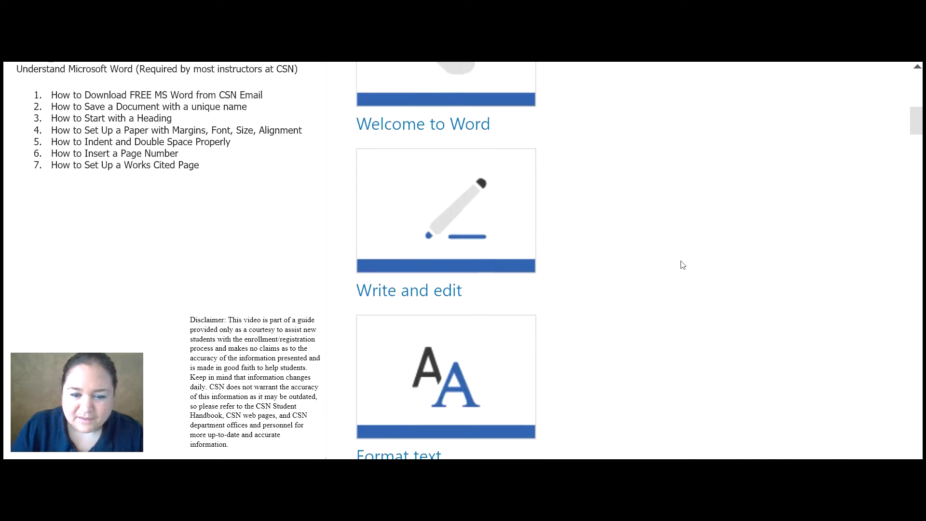
scroll(683, 265, down, 6)
scroll(476, 178, down, 5)
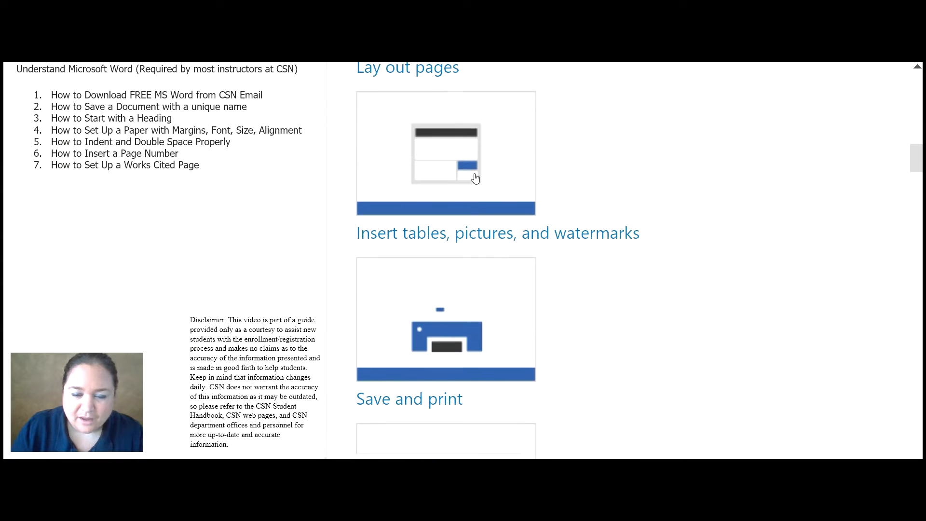
scroll(473, 176, down, 4)
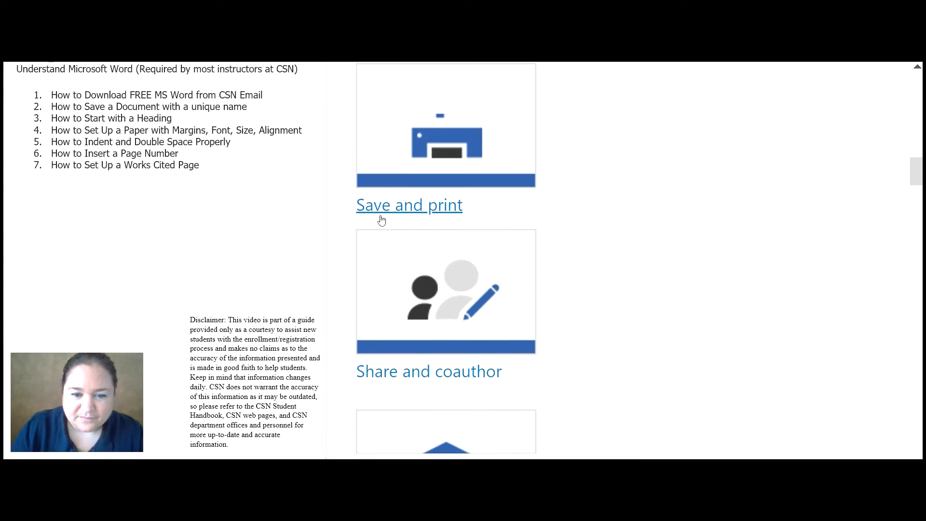
scroll(455, 176, down, 15)
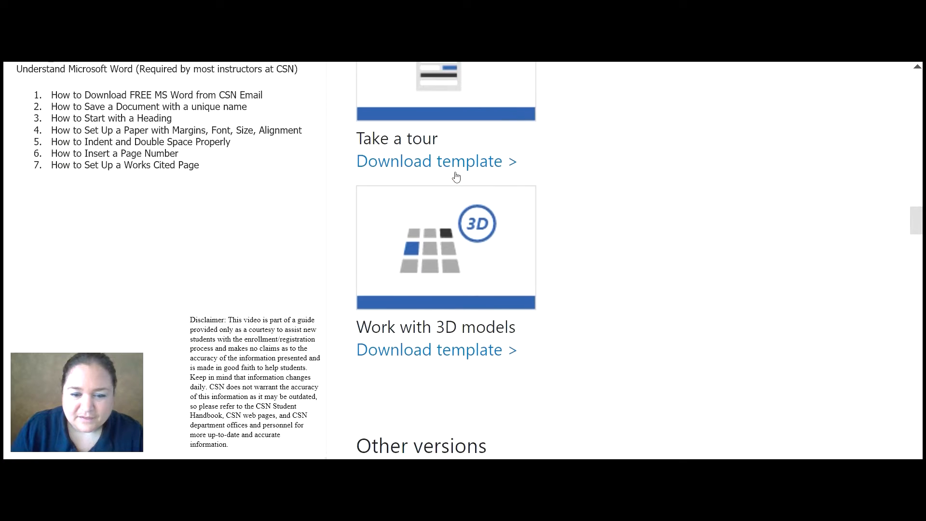
scroll(505, 198, down, 5)
scroll(513, 198, up, 12)
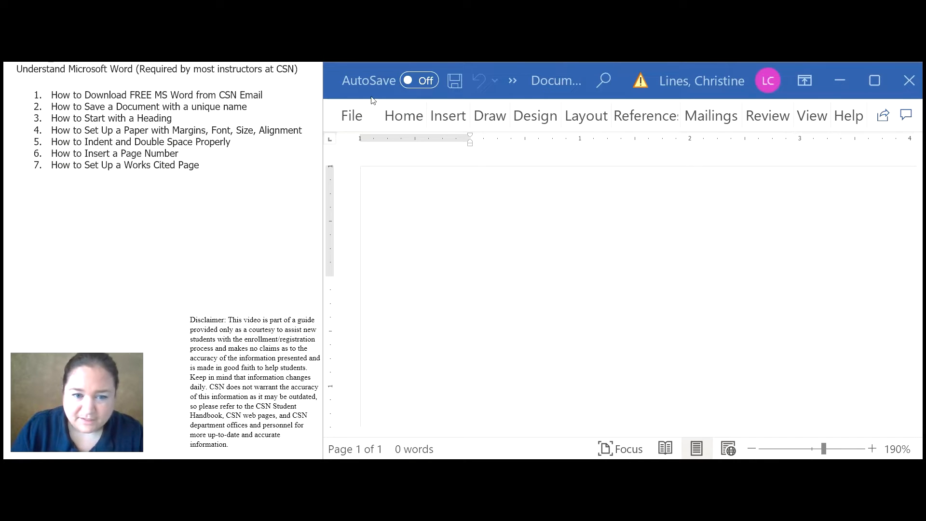
Save the blank document to the Desktop on This PC as ESL 139 Essay 1 Rough Draft.
click(354, 118)
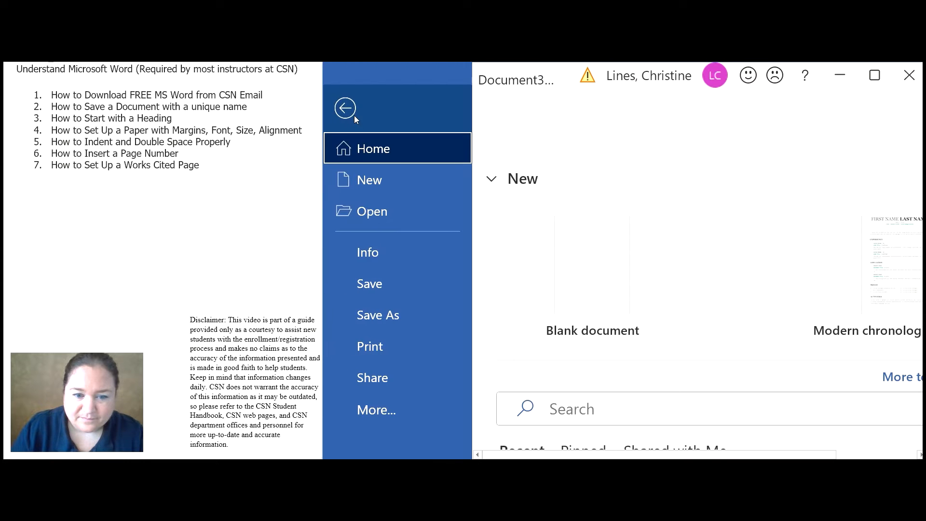
click(375, 315)
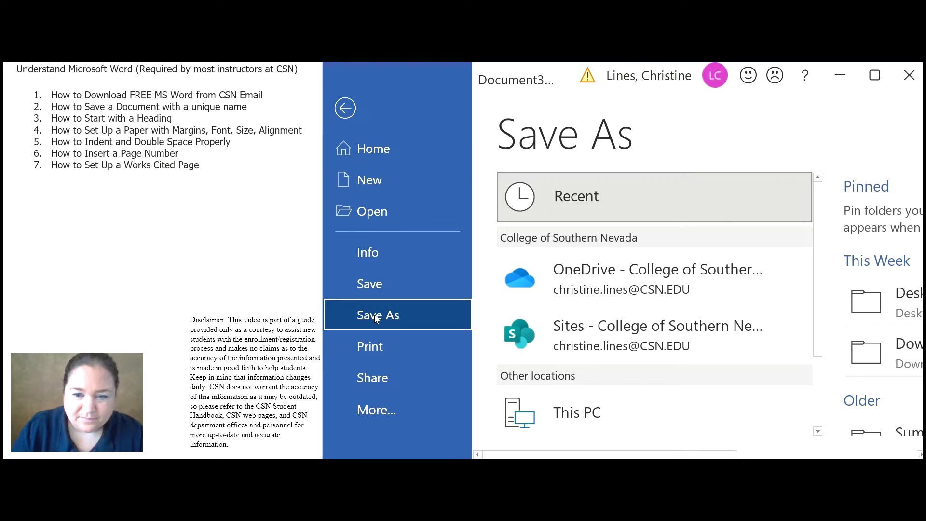
click(586, 418)
click(580, 413)
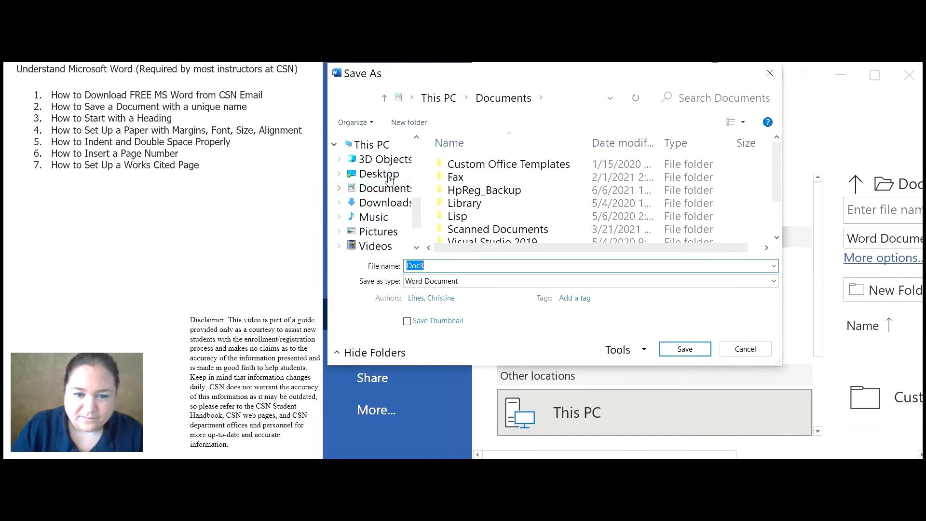
scroll(384, 174, up, 5)
click(379, 164)
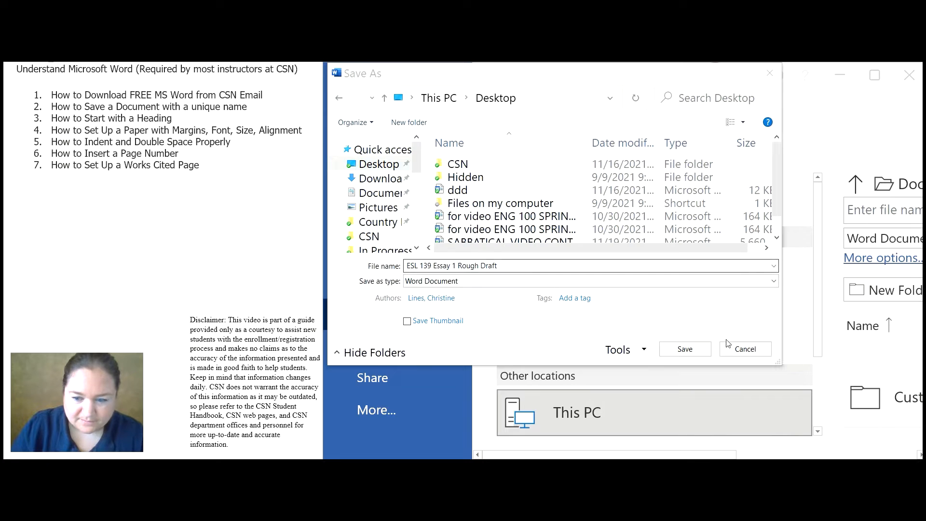
click(687, 350)
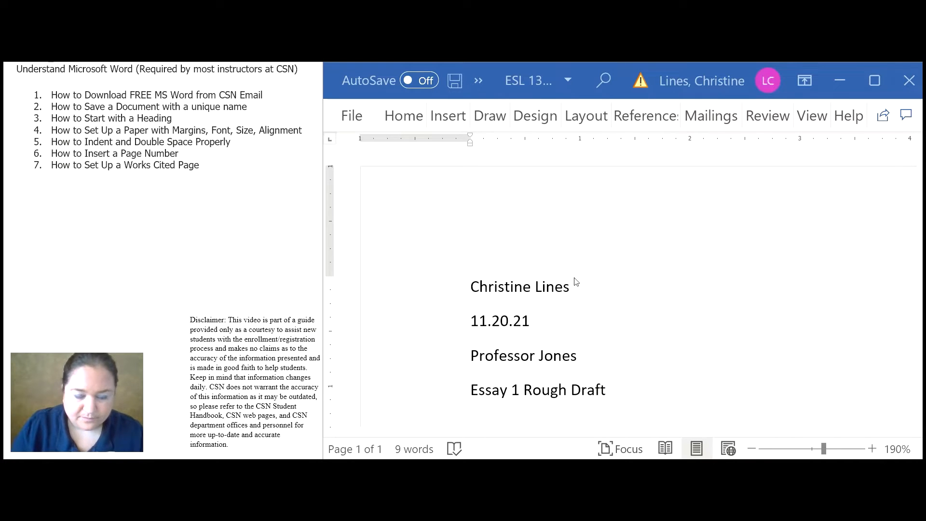
Open the Home ribbon and pin it so it stays visible.
scroll(576, 281, down, 1)
scroll(575, 281, down, 13)
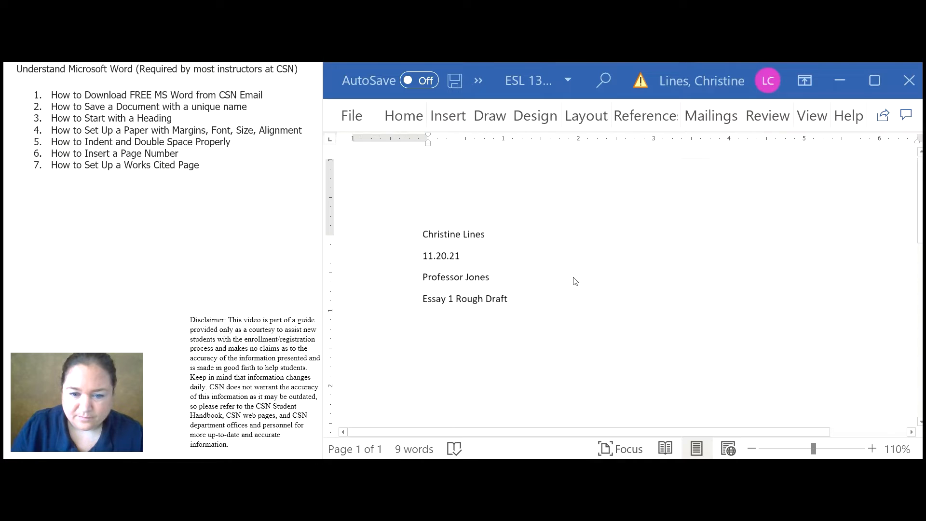
scroll(575, 281, down, 3)
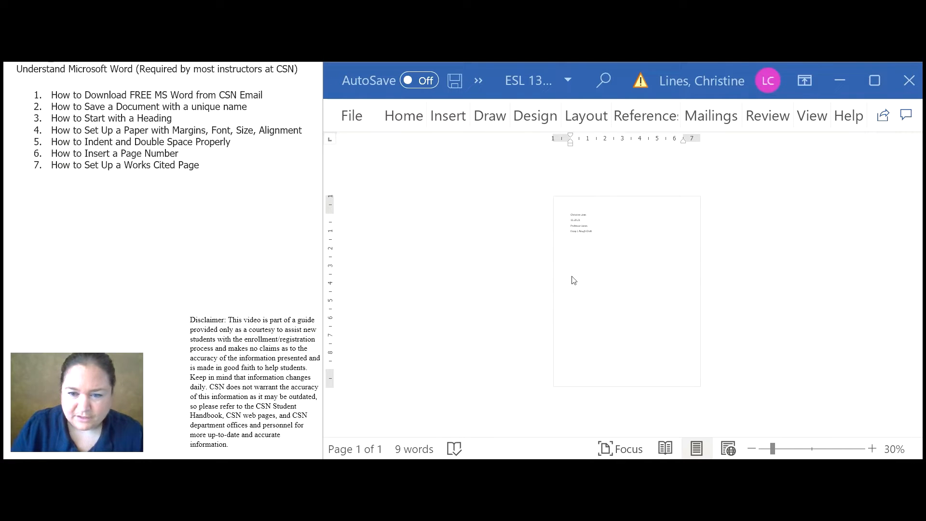
scroll(606, 253, up, 3)
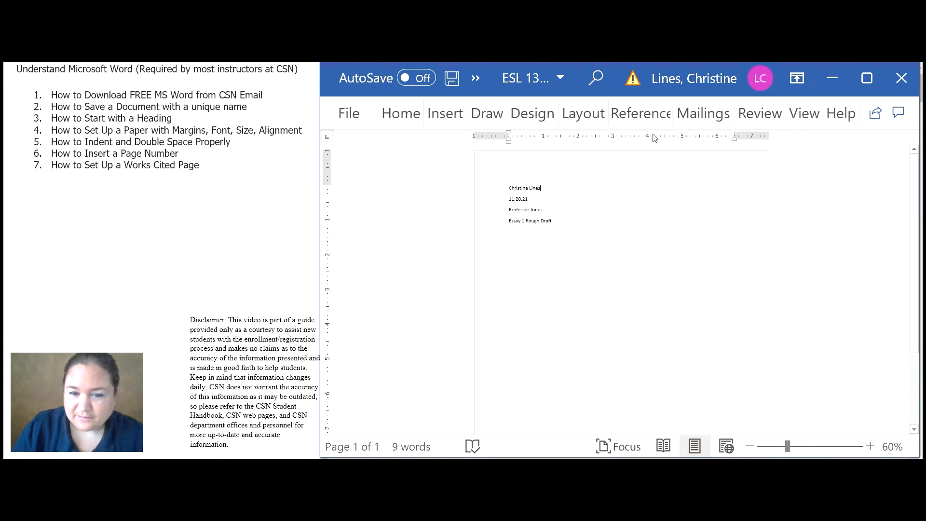
click(401, 116)
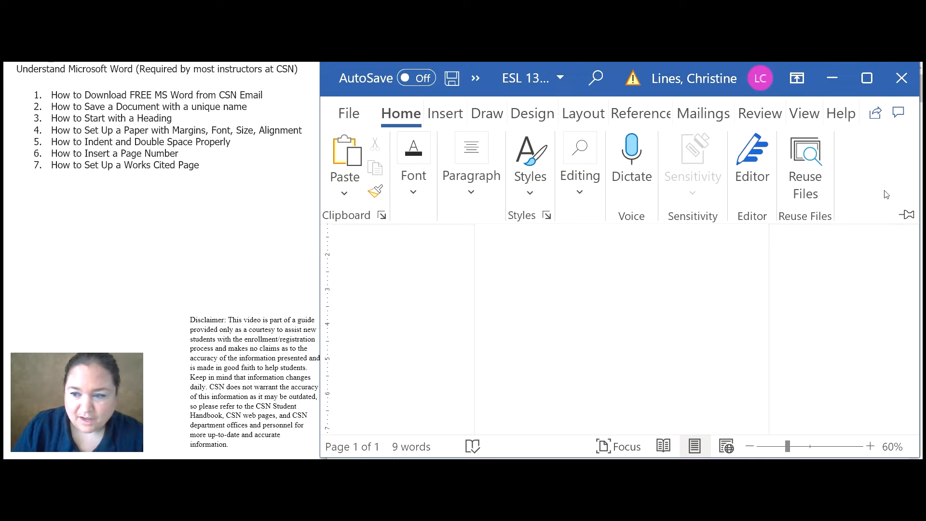
click(907, 216)
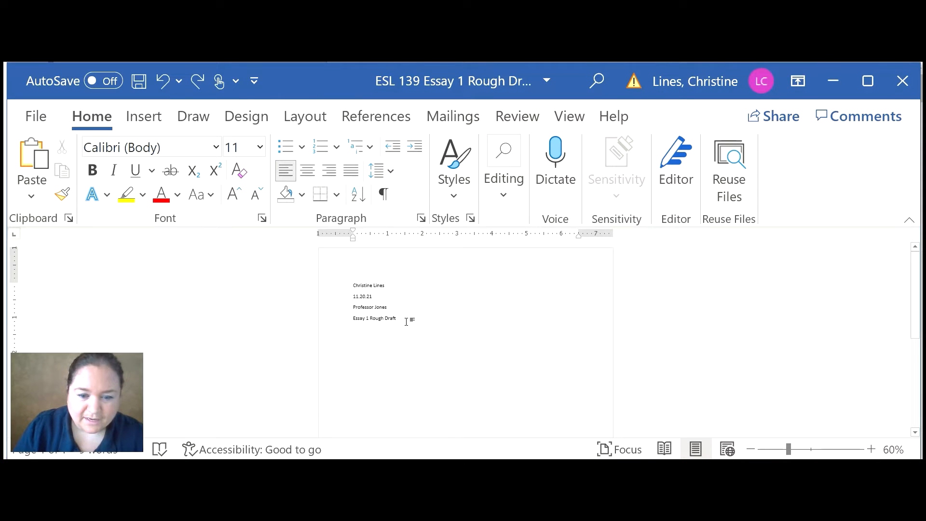
Select the four heading lines, increase their indent repeatedly, and undo the last indent.
drag(406, 322, 352, 287)
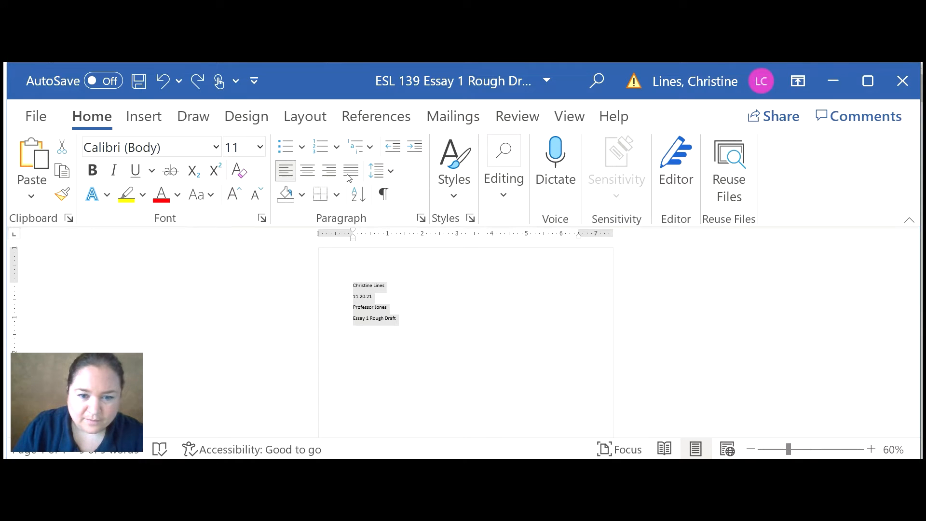
click(416, 148)
click(416, 148)
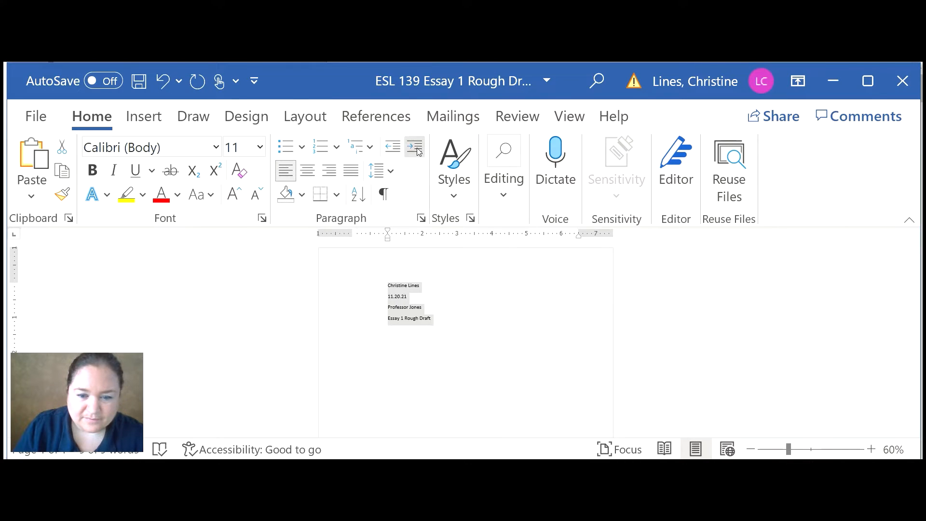
click(416, 147)
click(416, 147)
click(416, 148)
click(416, 148)
click(416, 147)
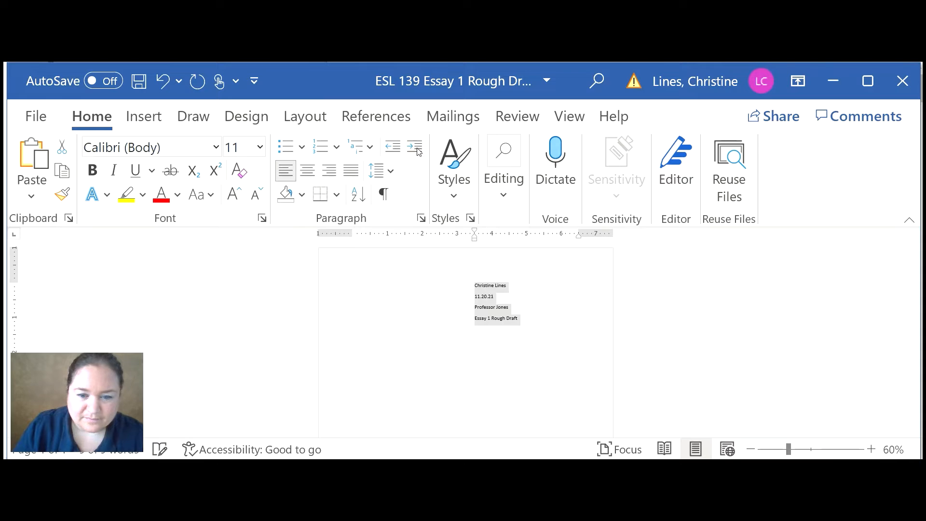
click(416, 147)
click(417, 148)
click(417, 149)
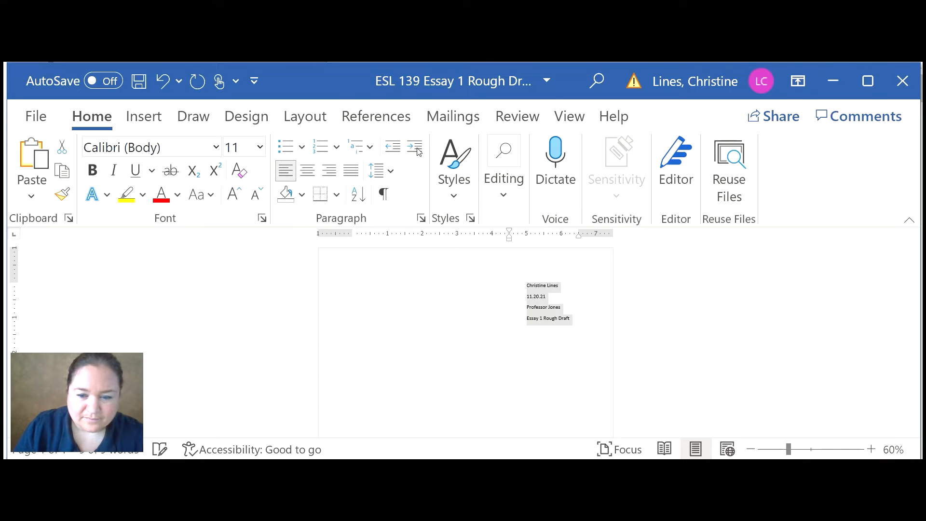
click(417, 149)
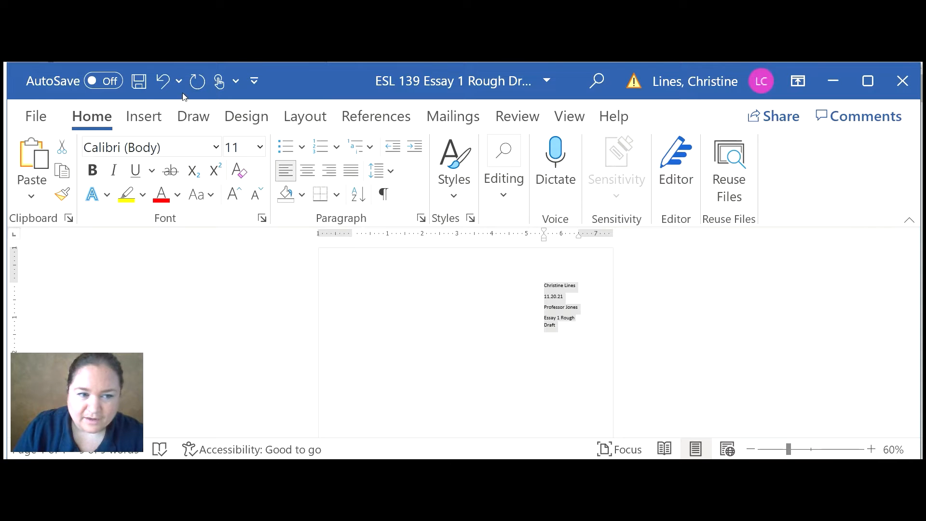
click(163, 84)
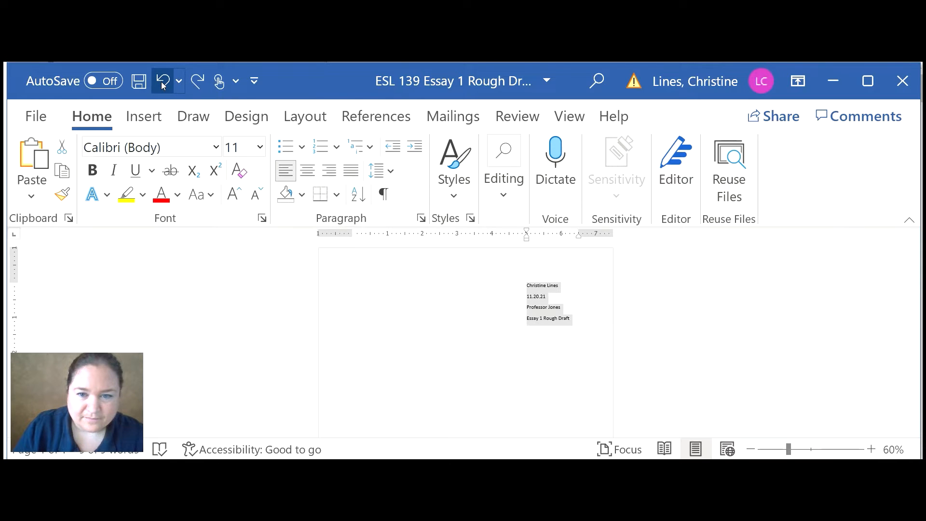
Start a new line below the heading and move its indent back to the page's left margin.
key(Right)
key(Return)
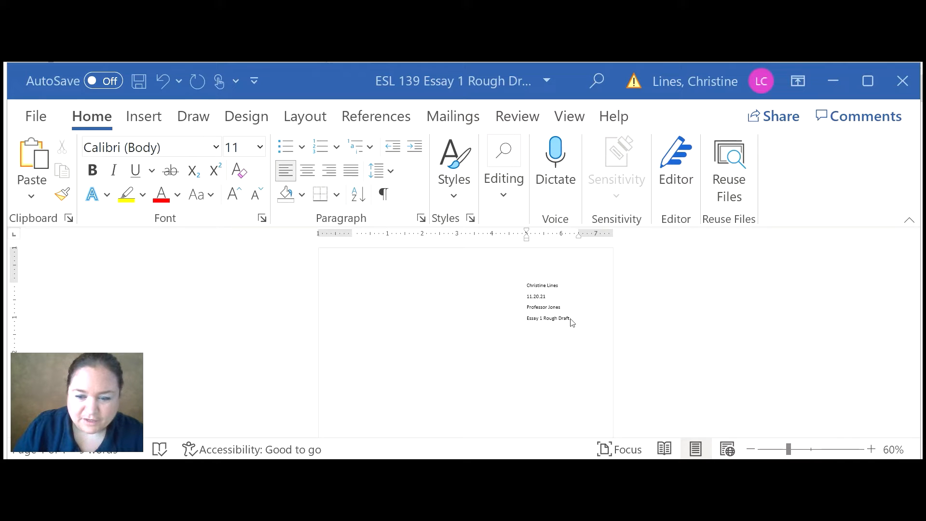
key(Return)
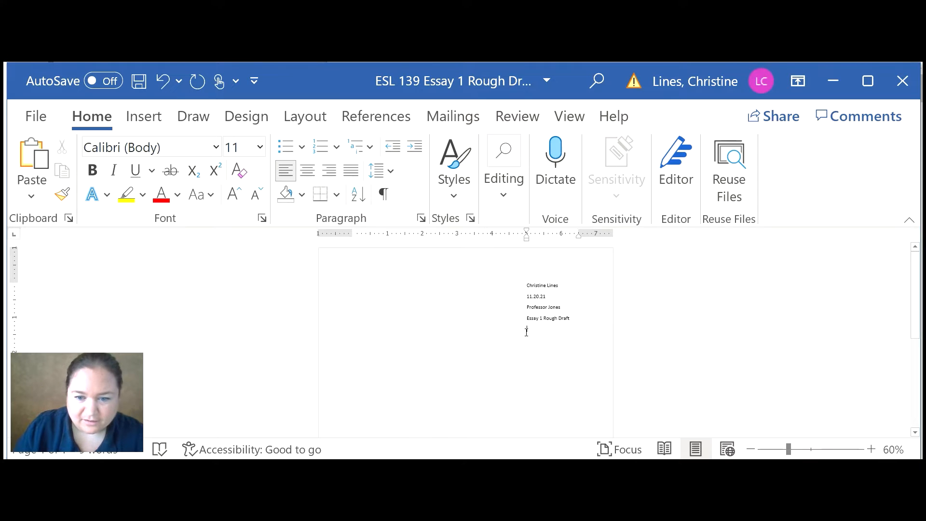
click(396, 151)
click(394, 152)
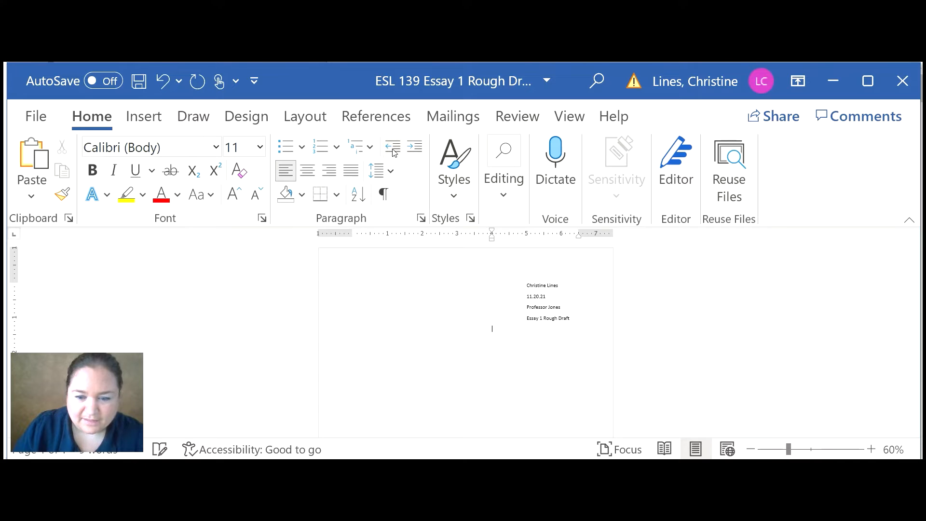
click(415, 147)
click(415, 146)
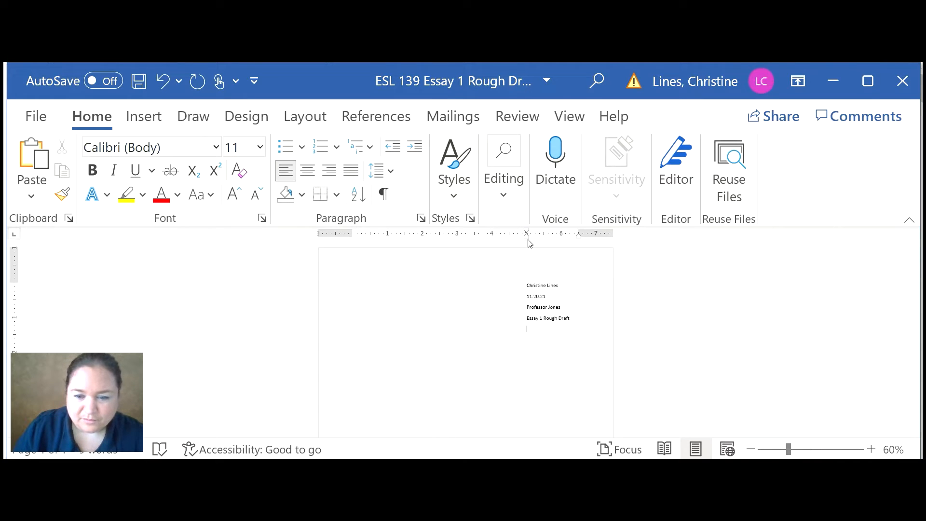
drag(530, 244, 354, 237)
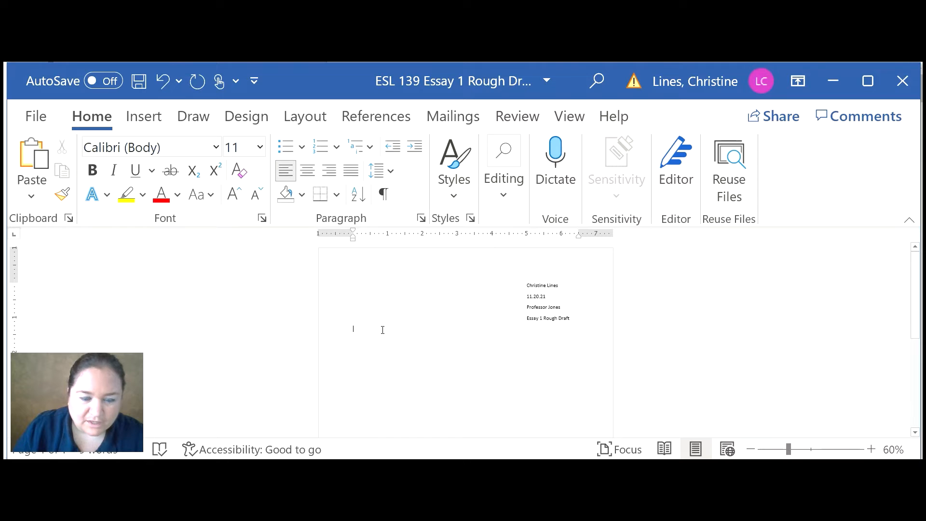
Review the page margin presets without changing them.
click(303, 118)
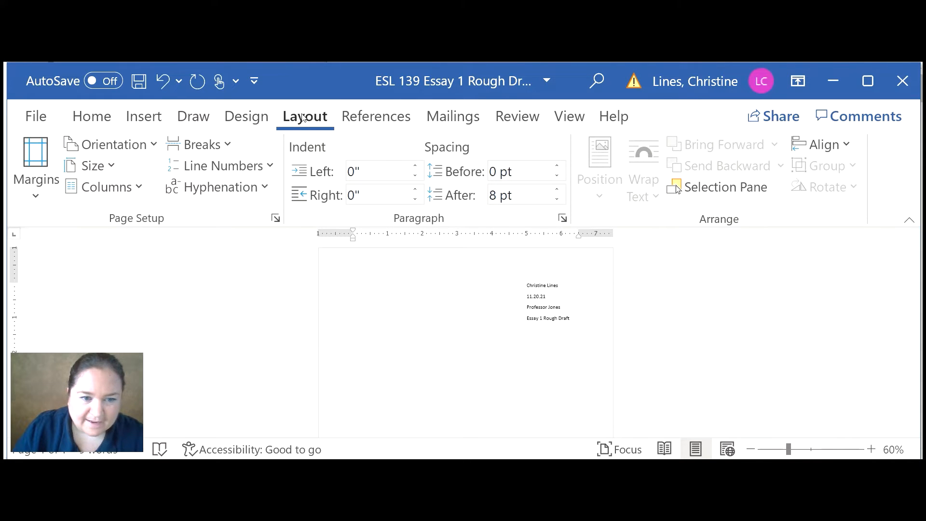
click(36, 170)
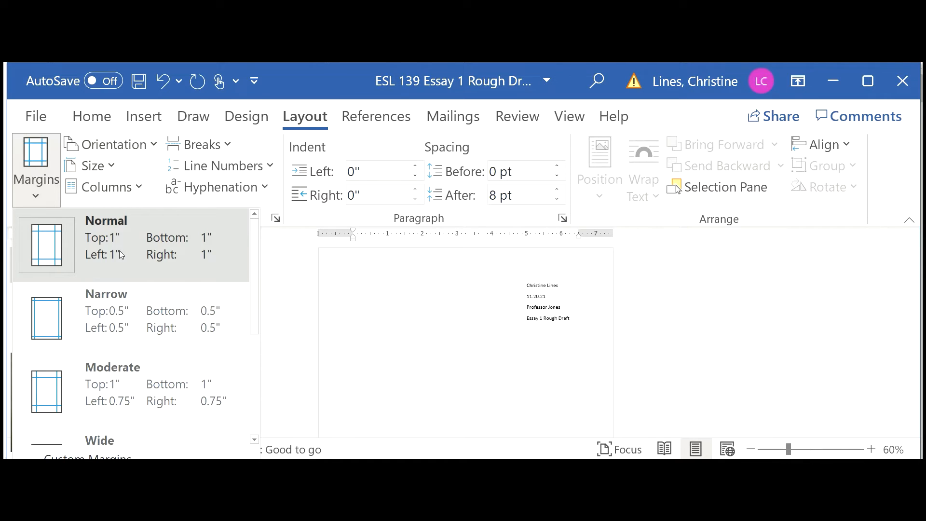
click(389, 323)
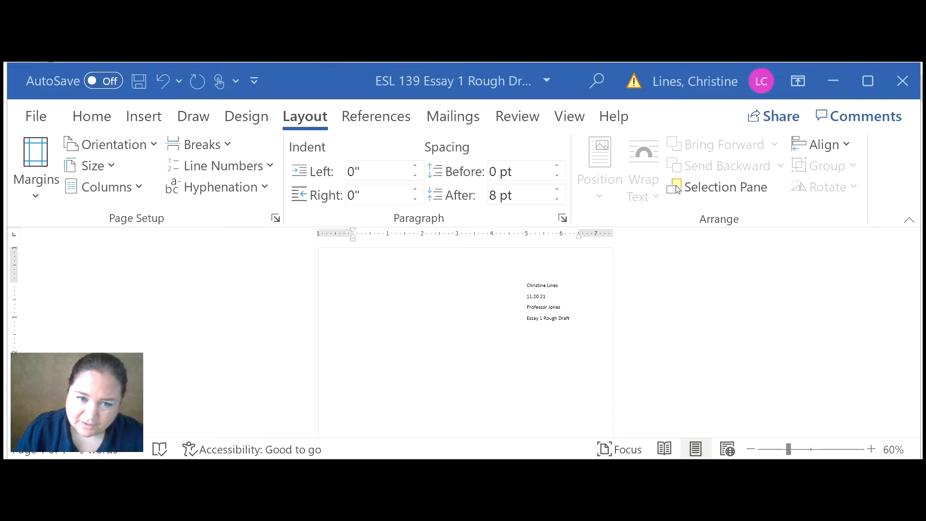
Type the essay title The Scary Ride on the new line.
text(The Scary Ride)
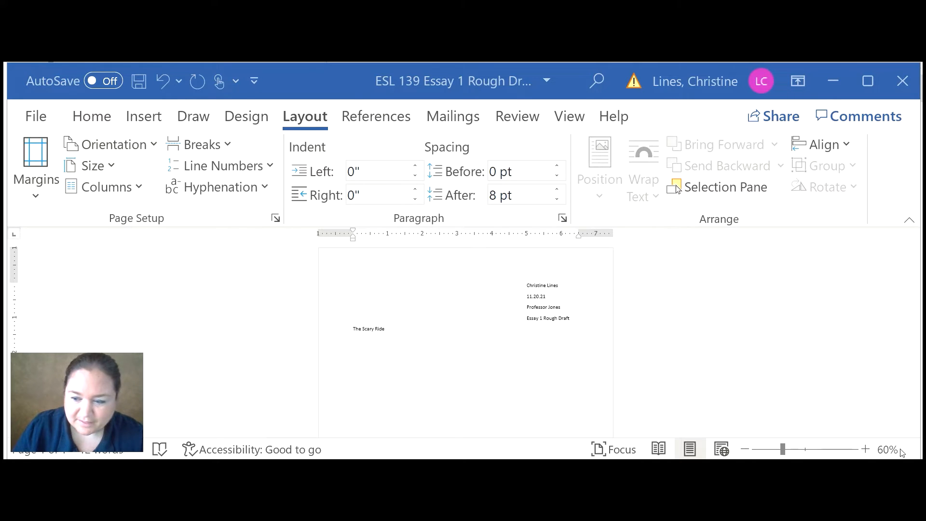
click(866, 449)
click(866, 450)
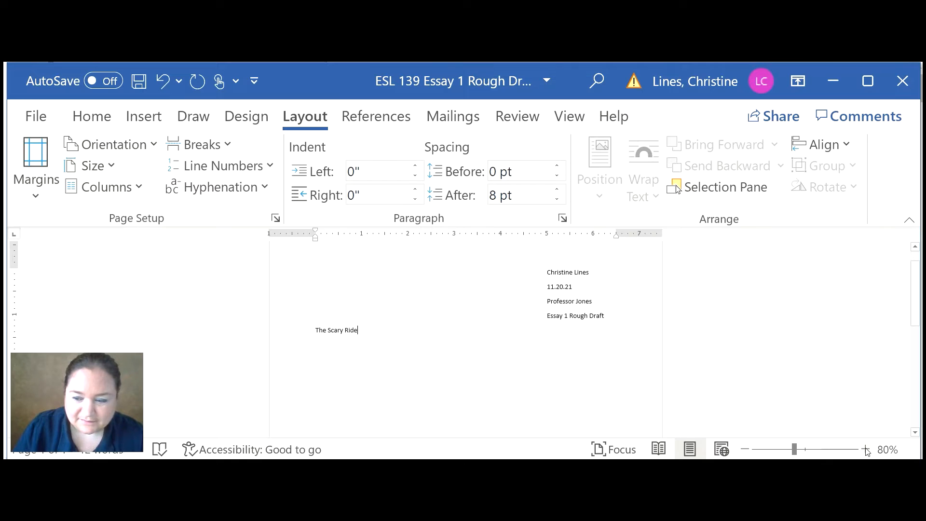
click(866, 449)
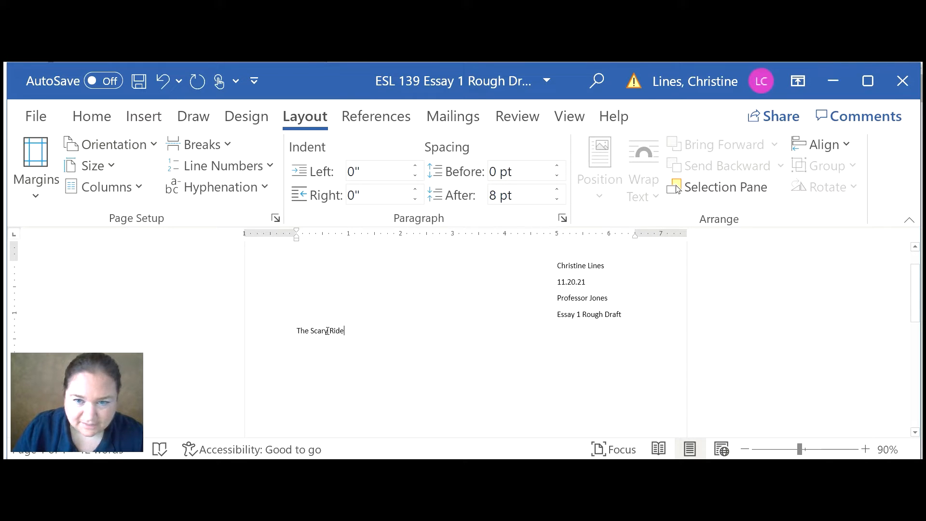
click(867, 454)
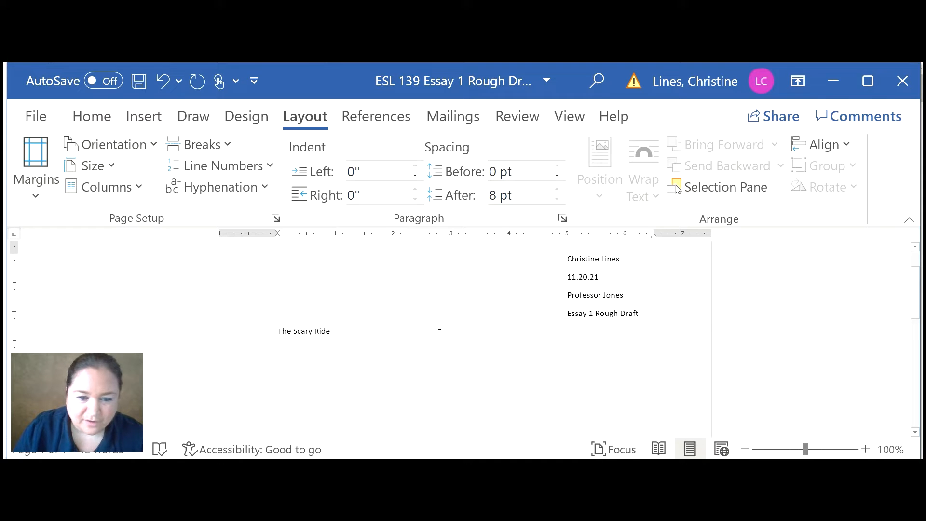
Set the heading lines and title to font size 12.
click(91, 119)
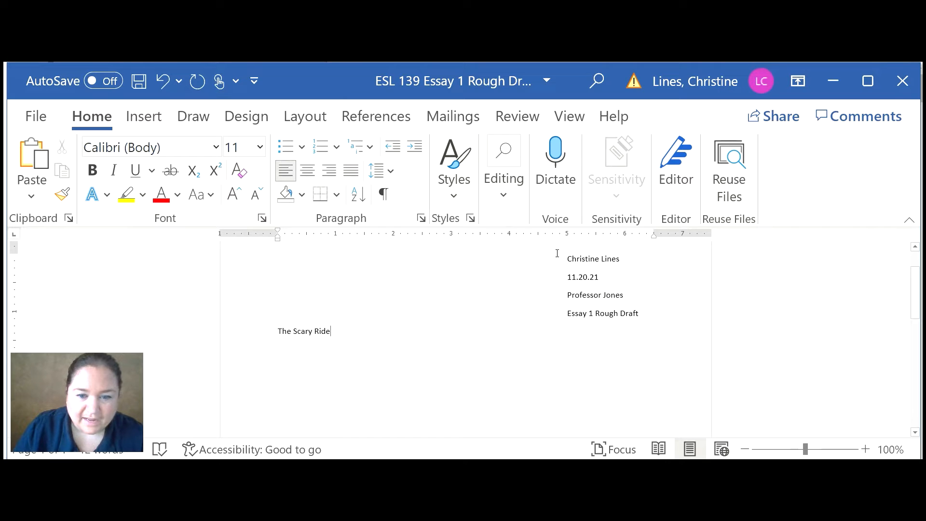
drag(558, 253, 647, 336)
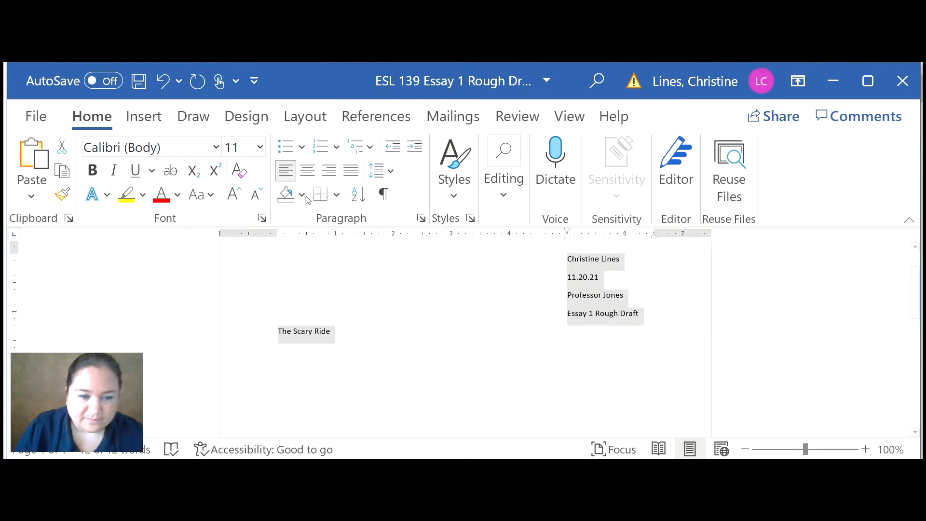
click(260, 147)
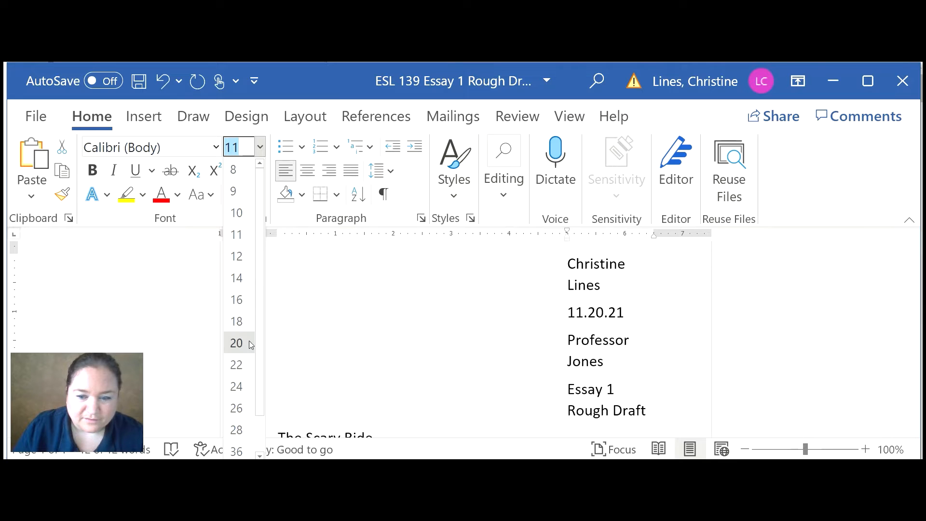
click(237, 257)
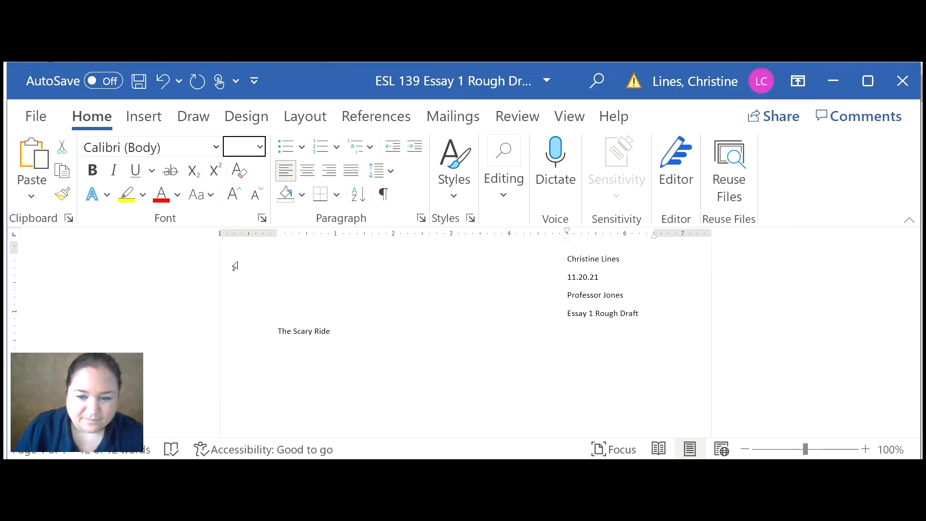
Remove the leading spaces before the title and center the title on the page.
click(353, 339)
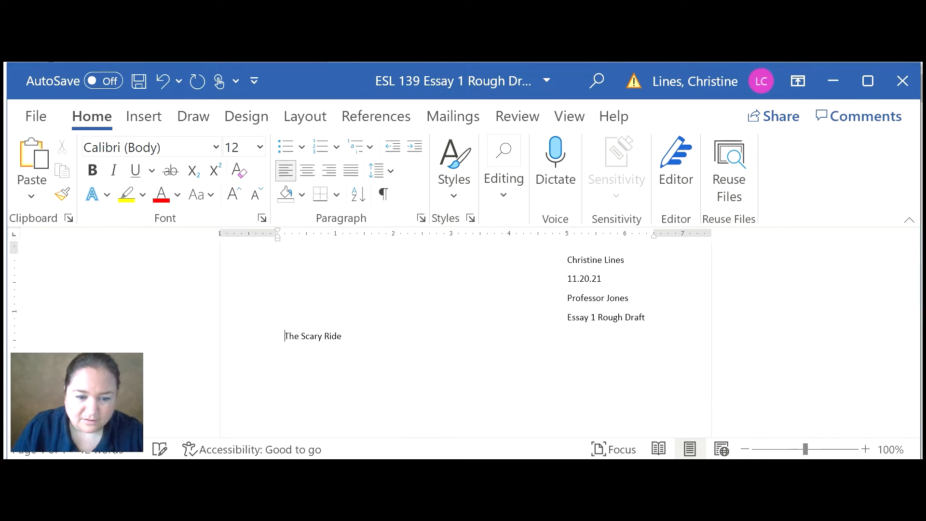
key(BackSpace)
key(BackSpace)
key(BackSpace)
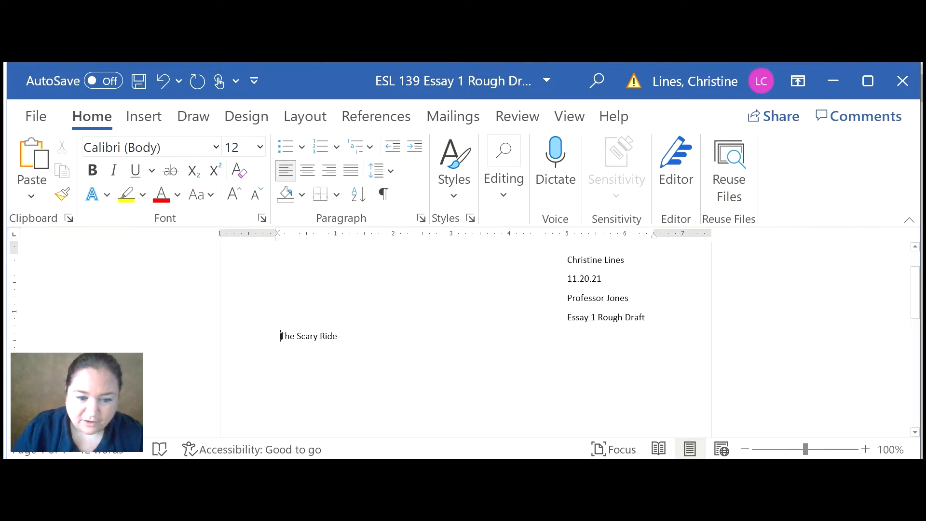
drag(281, 336, 334, 341)
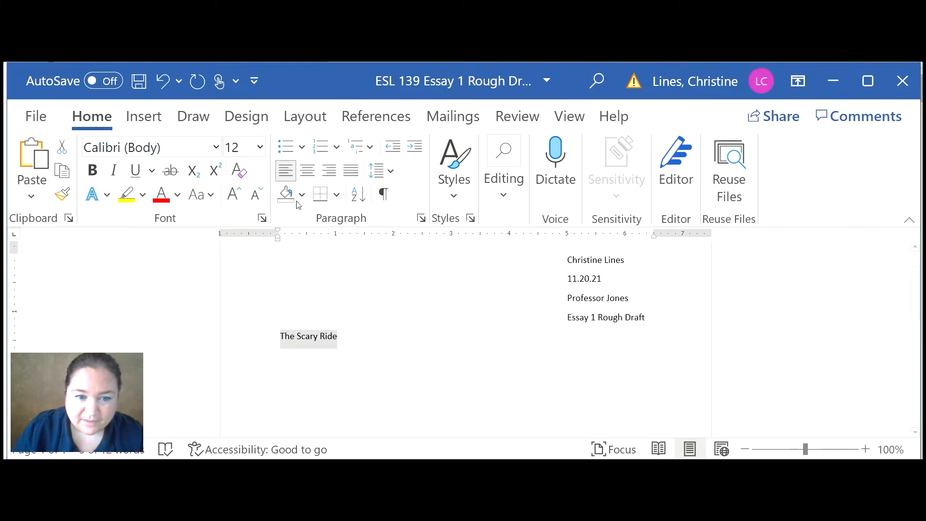
click(308, 172)
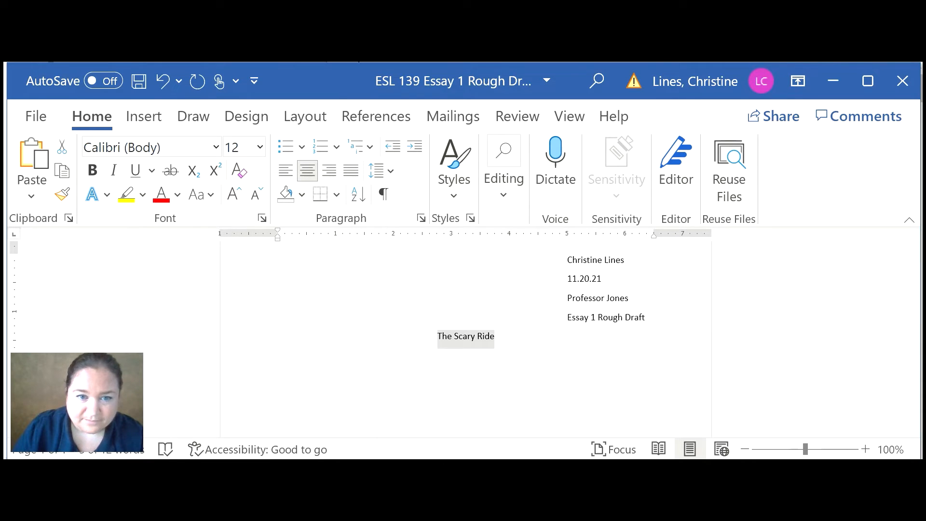
click(504, 303)
click(498, 337)
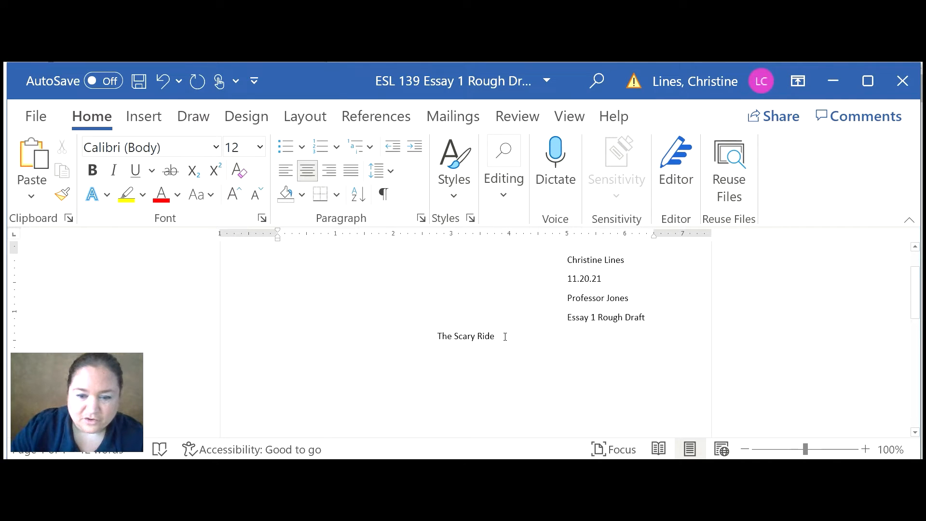
Start a new left-aligned paragraph below the title and paste the essay's opening text.
key(Return)
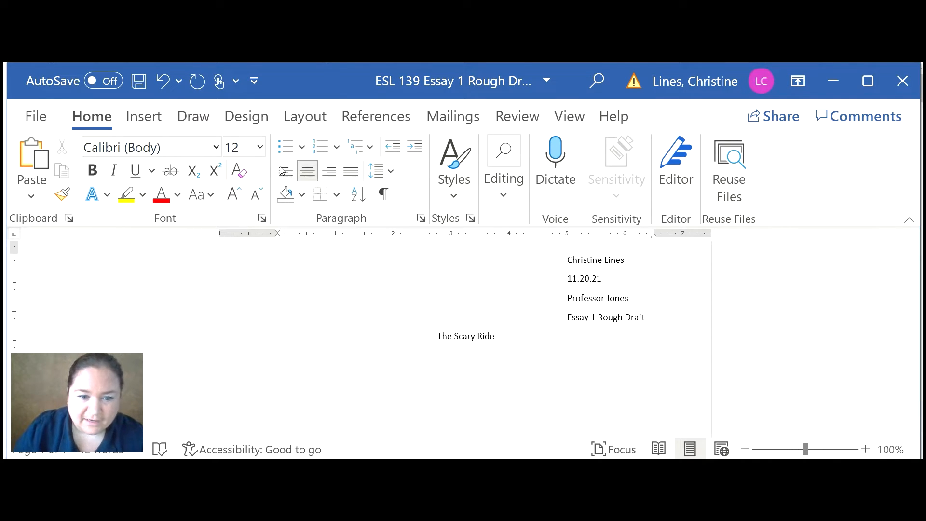
click(286, 174)
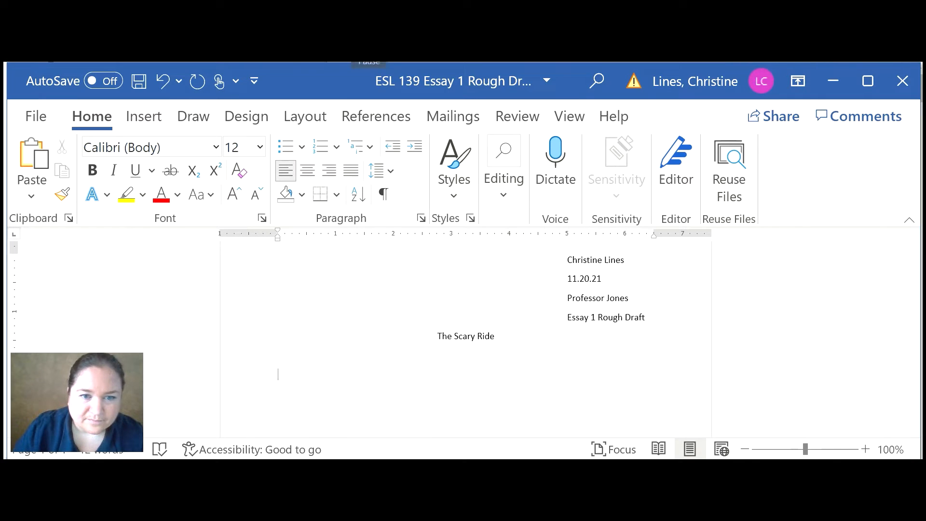
text(When I was young, my father took me to an amusement park. I was so excited to go because my father told me about all of the different rides.)
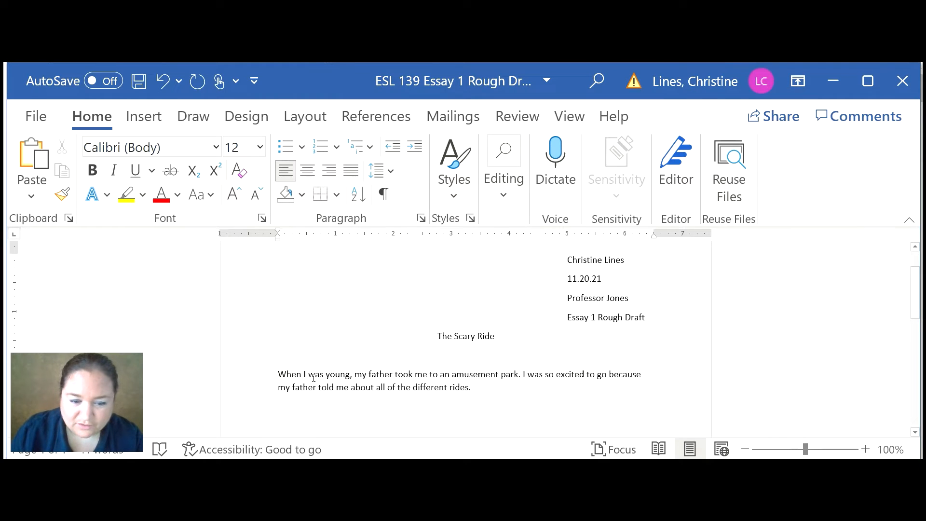
Indent the first line of the pasted paragraph with a tab.
click(279, 375)
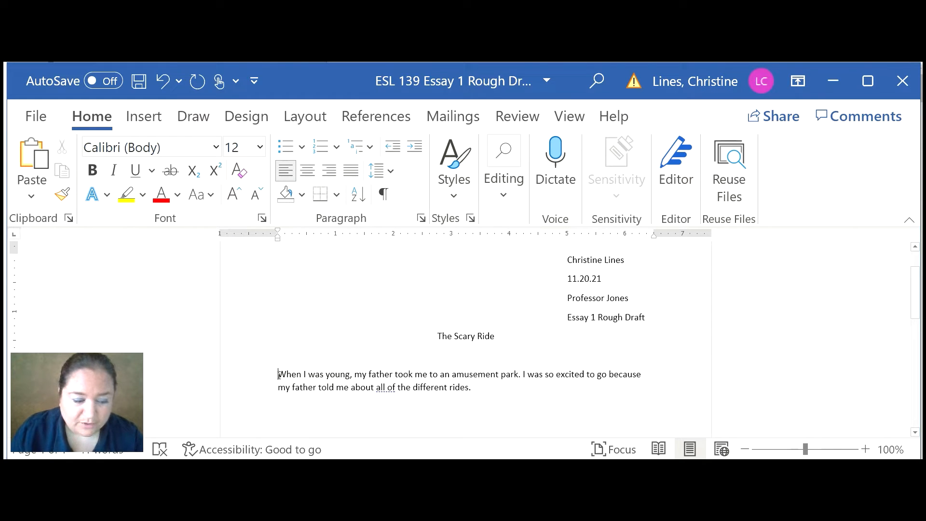
key(Tab)
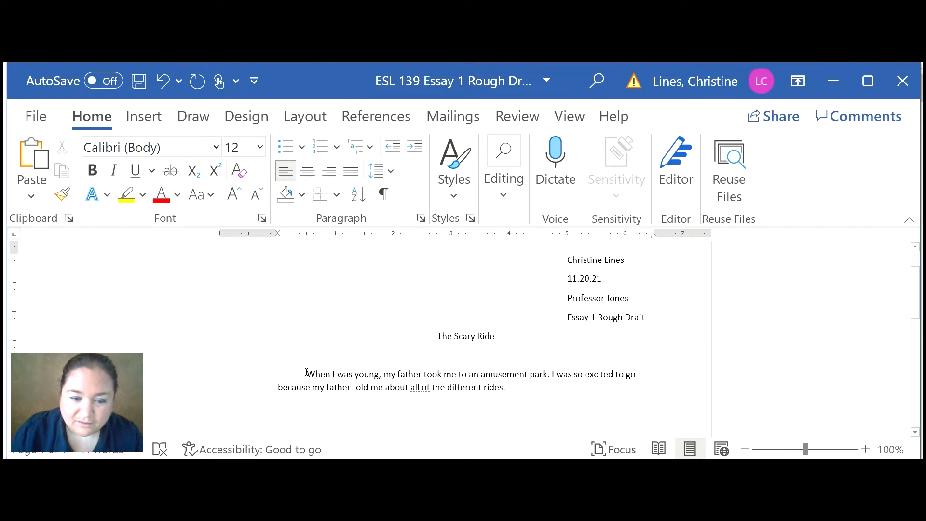
drag(307, 372, 519, 406)
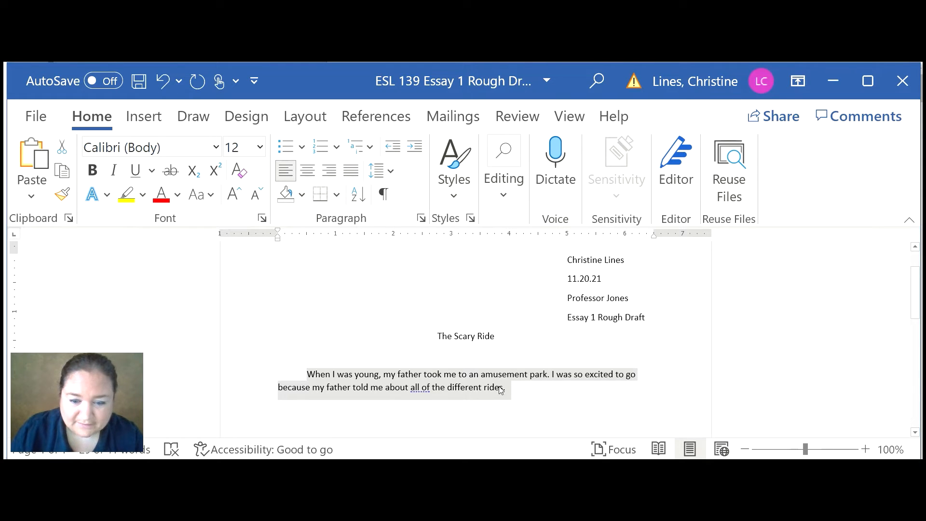
click(531, 388)
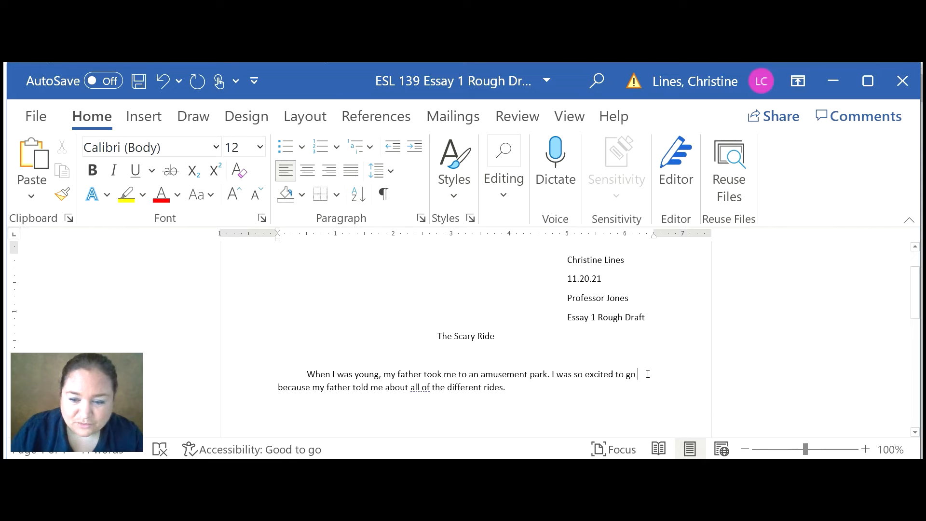
key(Return)
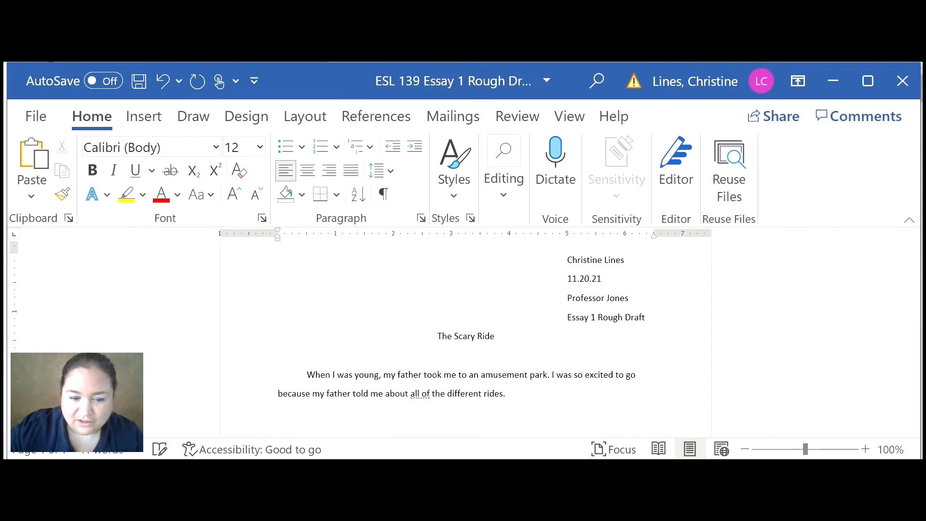
key(Return)
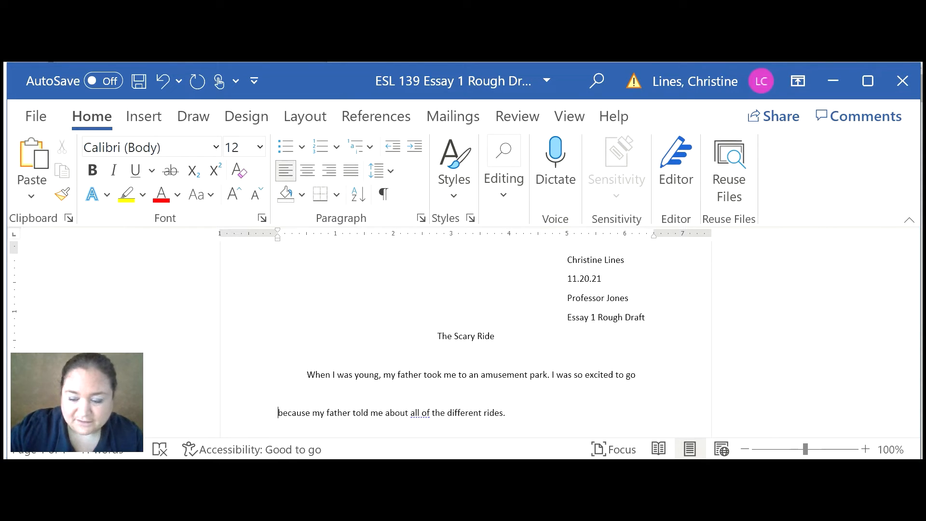
key(BackSpace)
key(BackSpace)
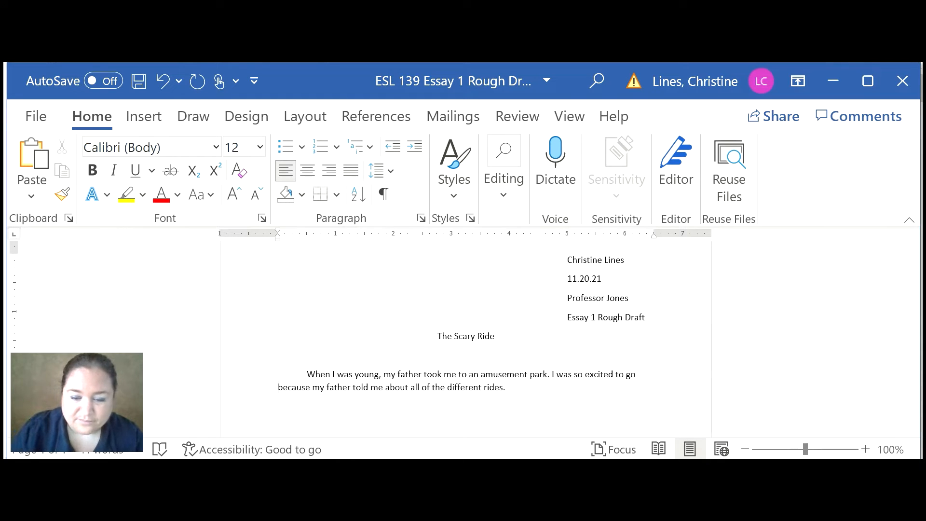
Set the line spacing of the essay's opening paragraph to 2.0.
drag(520, 391, 258, 375)
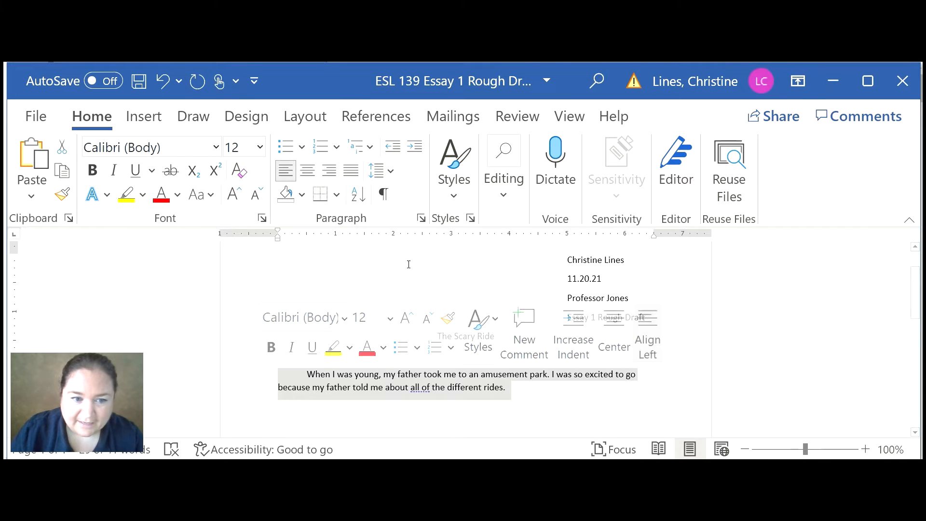
click(358, 62)
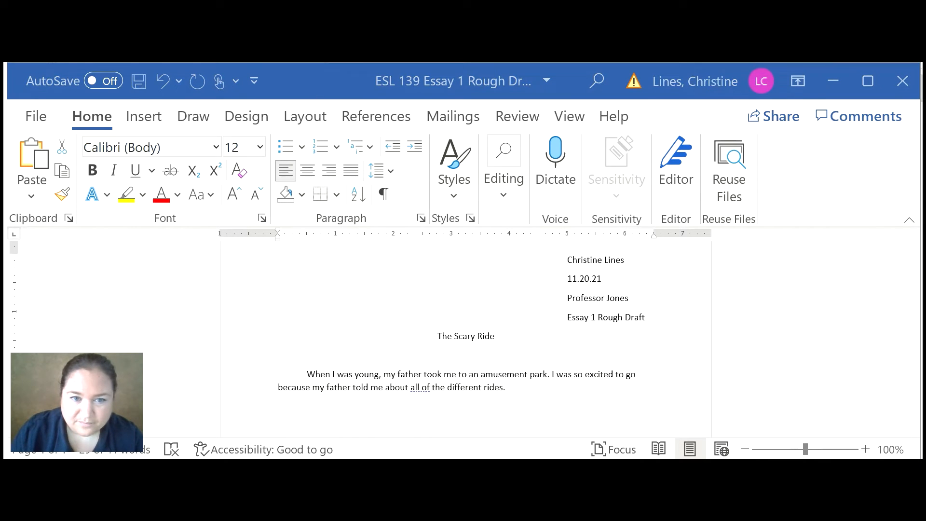
click(391, 172)
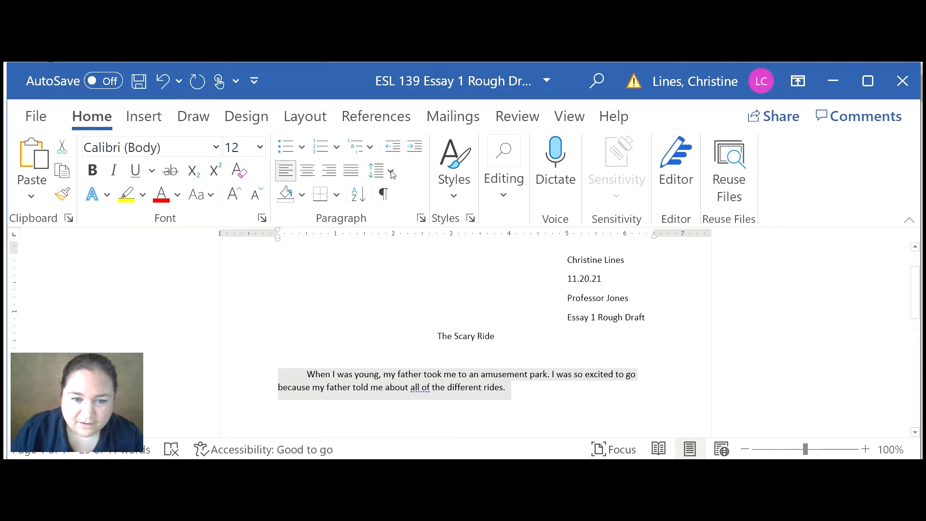
click(392, 173)
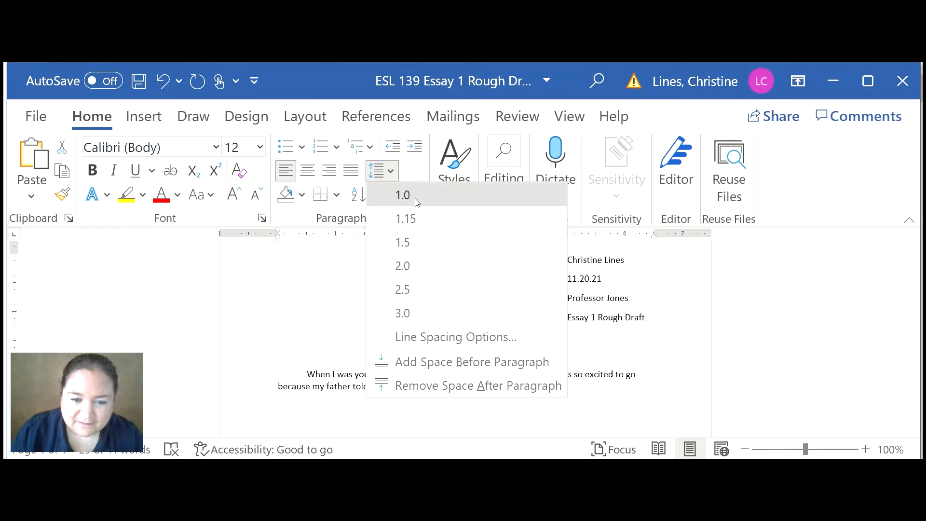
click(404, 266)
click(535, 403)
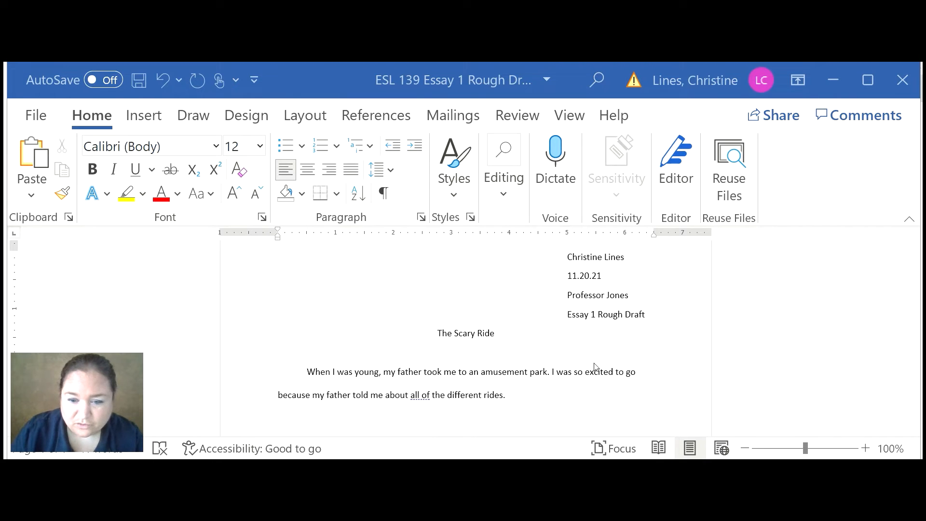
Open the page header and type the author's last name in it.
scroll(625, 367, up, 2)
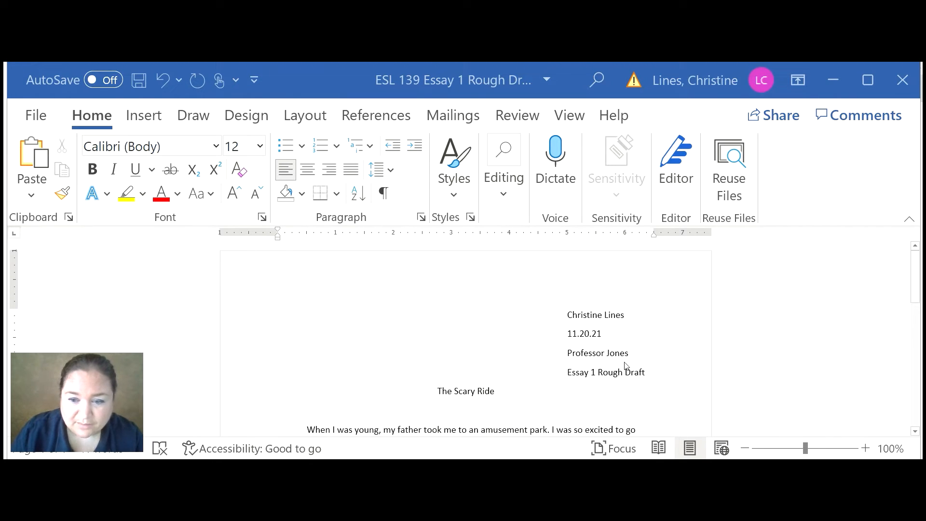
double_click(611, 268)
double_click(603, 274)
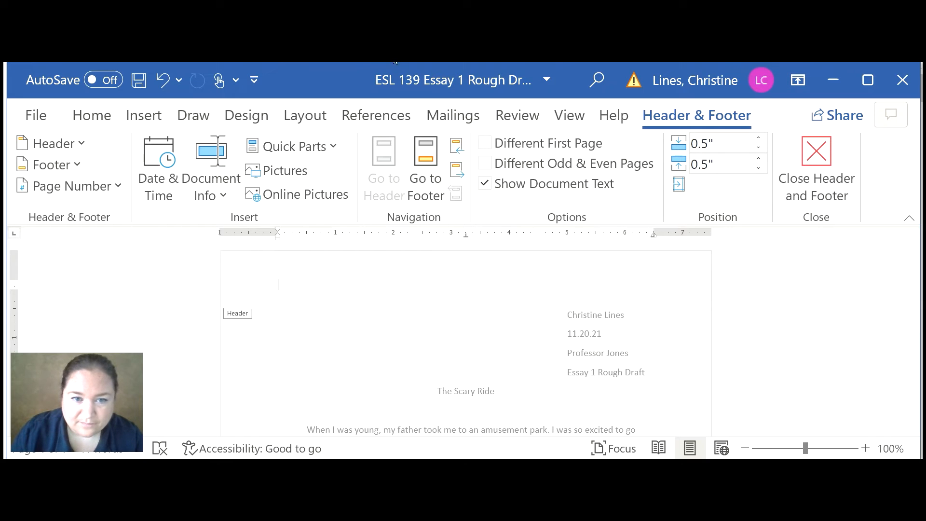
text(Lines)
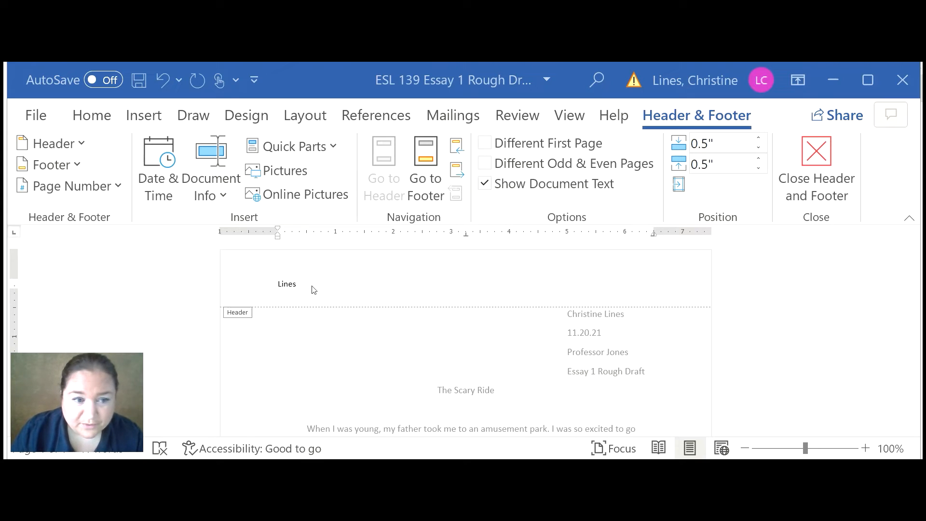
Insert a Plain Number 1 page number at the top of the page after the name.
click(147, 121)
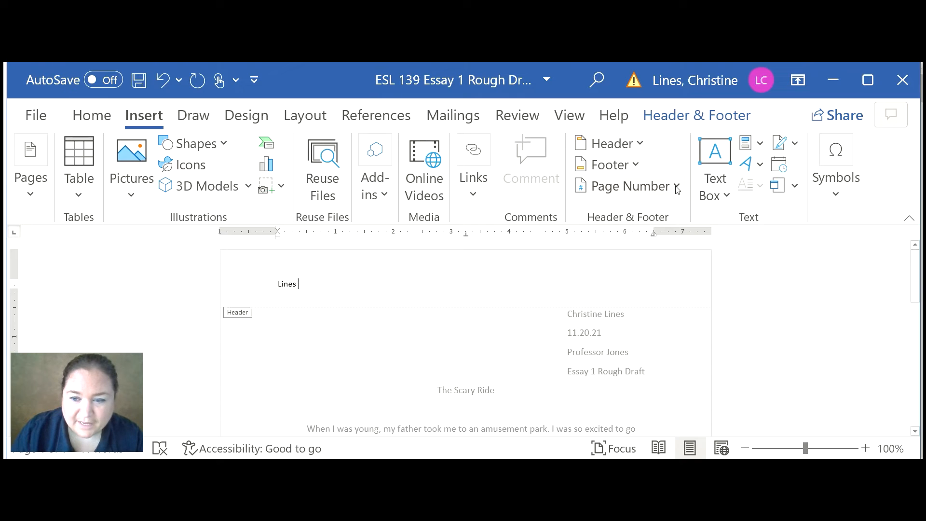
click(649, 186)
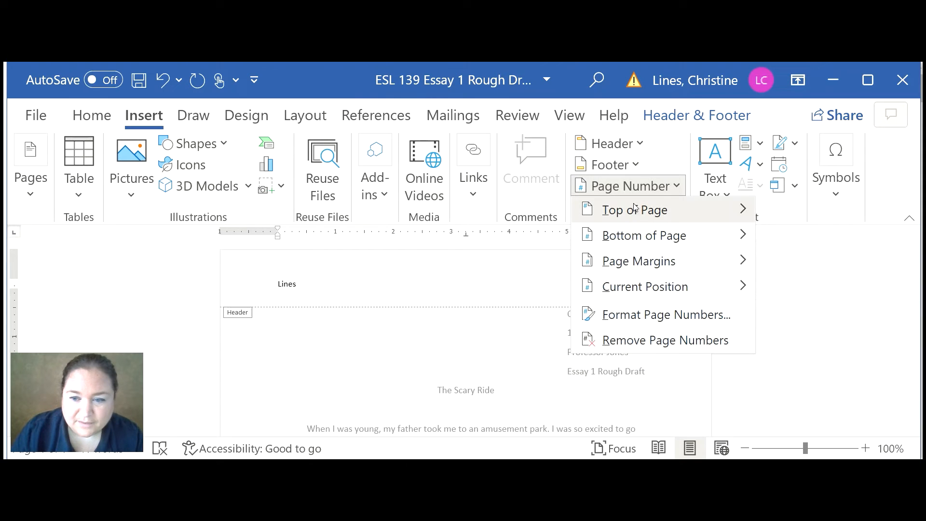
mouse_move(633, 210)
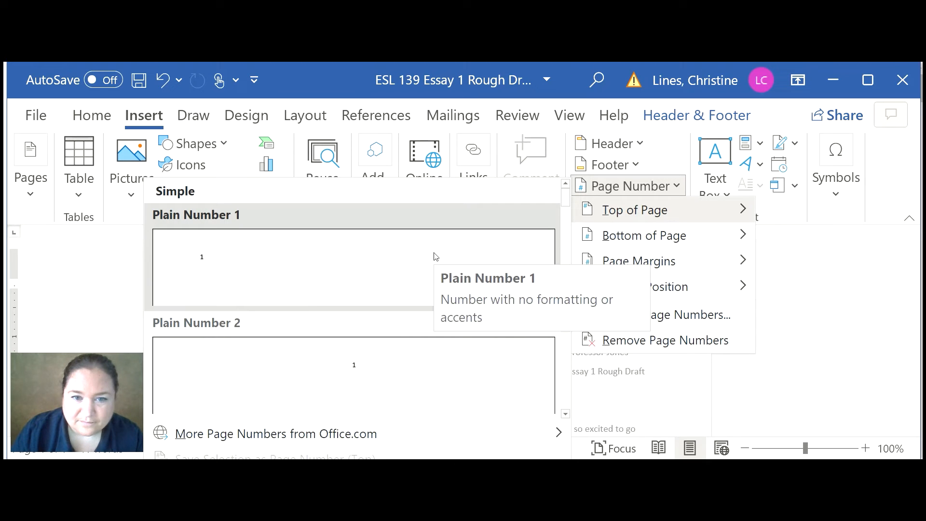
click(435, 256)
text(Lines 1)
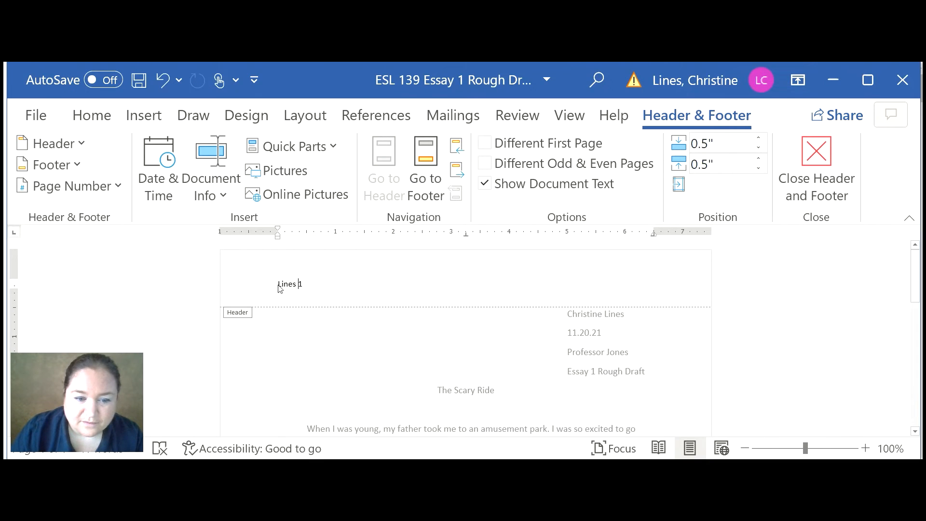
Tab the name and page number over to the right margin and return to the document body.
click(280, 285)
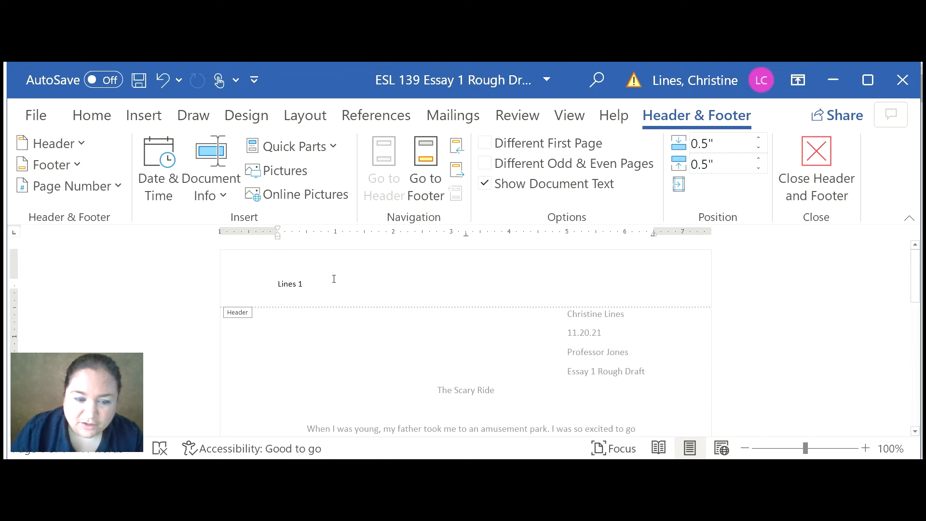
key(Tab)
key(Tab)
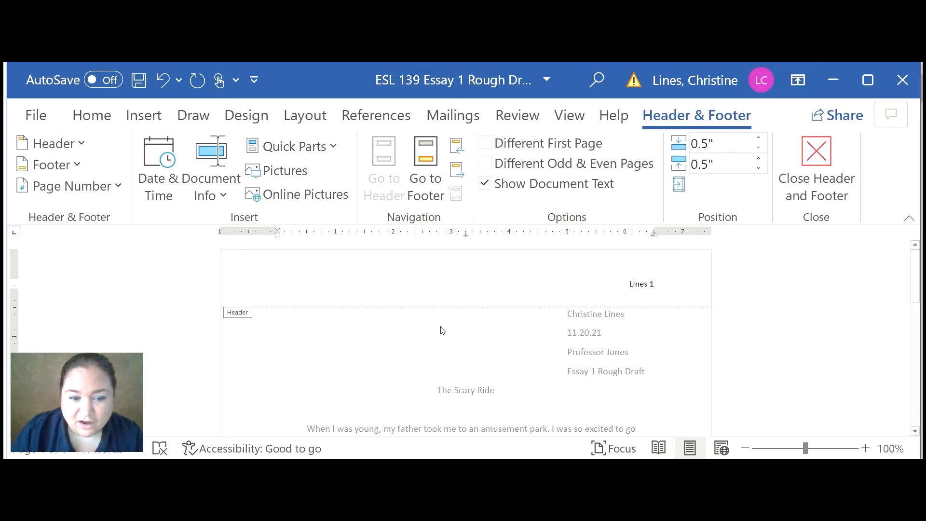
double_click(422, 336)
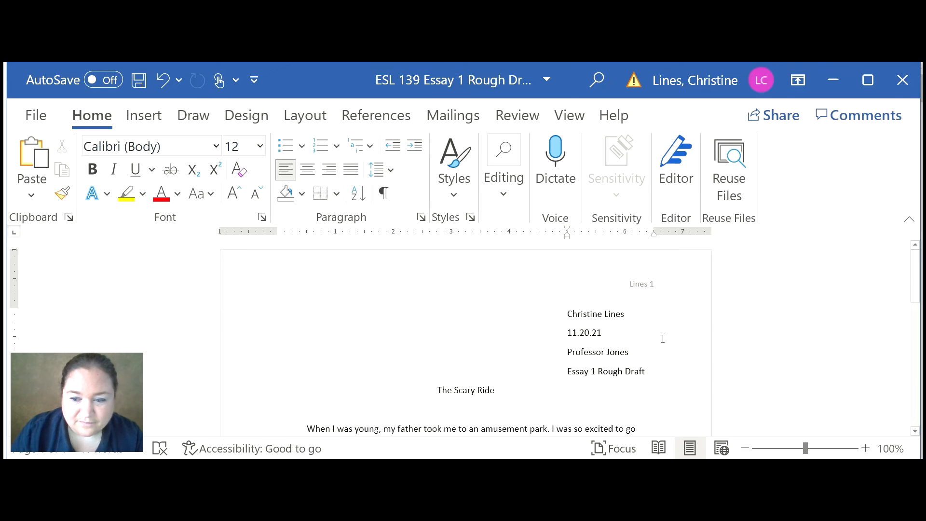
Add several blank lines after the end of the essay paragraph.
scroll(627, 336, down, 3)
click(547, 309)
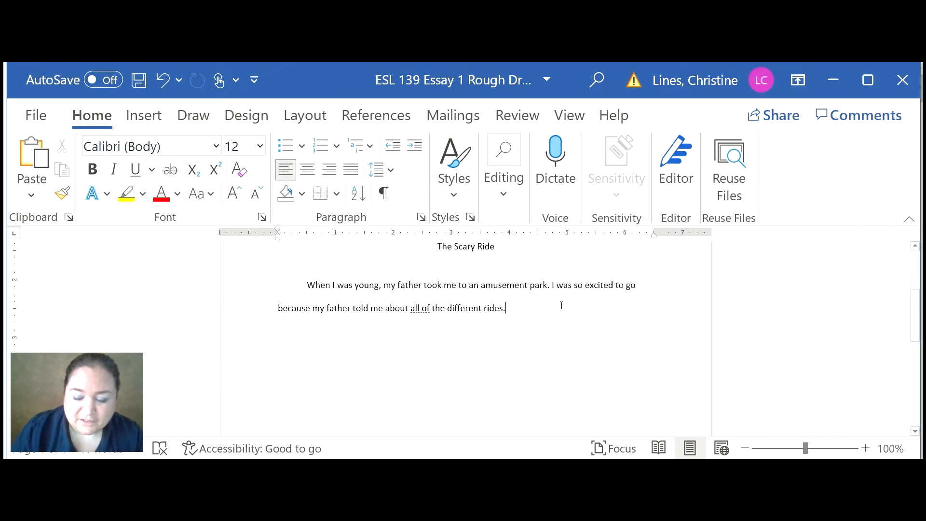
key(Return)
key(Return)
key(Return)
key(Return)
key(Return)
key(Return)
key(Return)
key(Return)
key(Return)
key(Return)
key(Return)
key(Return)
key(Return)
key(Return)
key(Return)
key(Return)
key(Return)
key(Return)
key(Return)
key(Return)
key(Return)
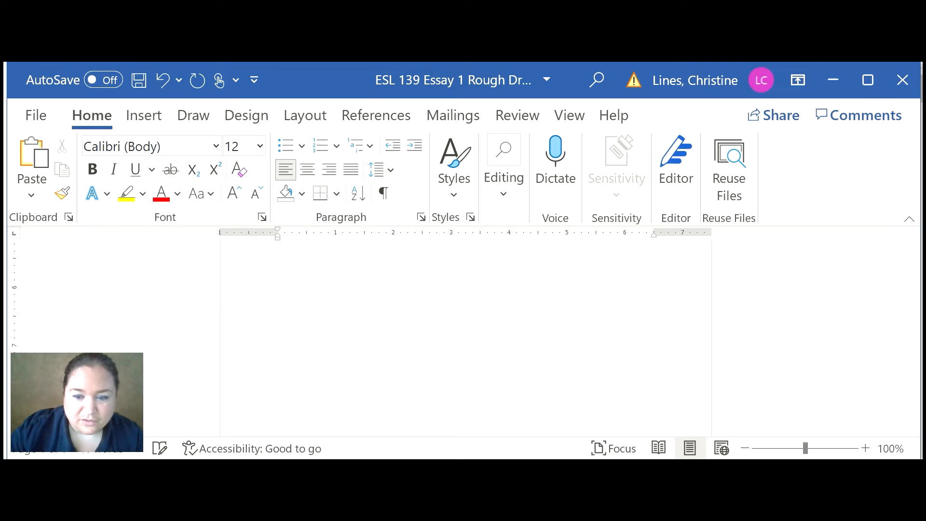
Center the Works Cited heading on the new page.
scroll(593, 317, up, 3)
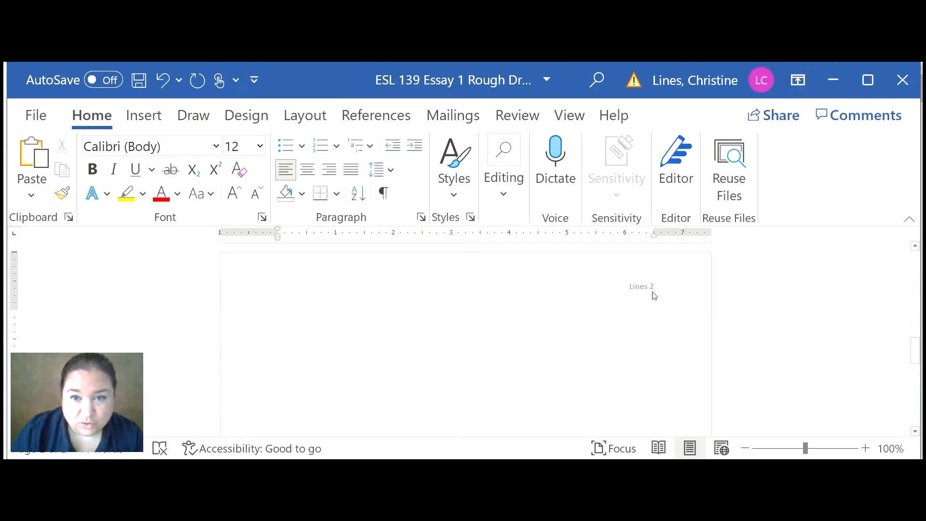
scroll(615, 325, up, 1)
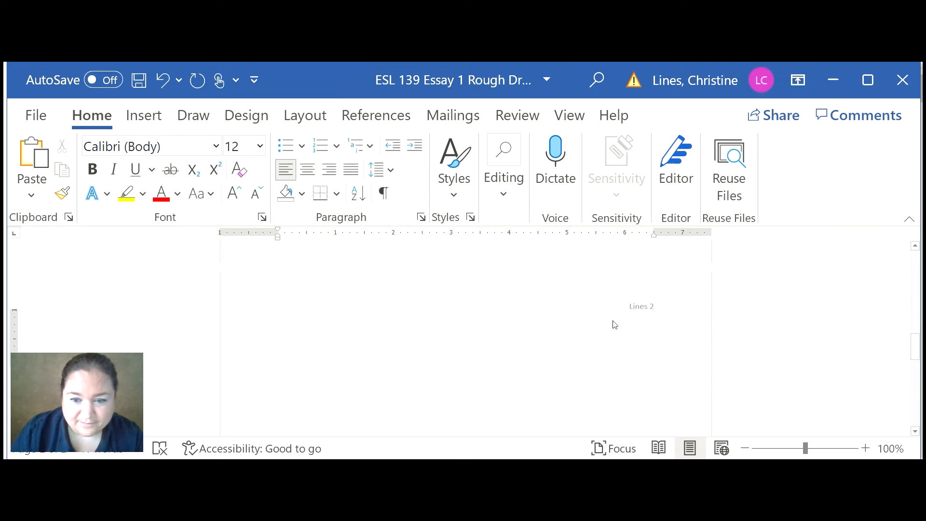
scroll(606, 318, up, 5)
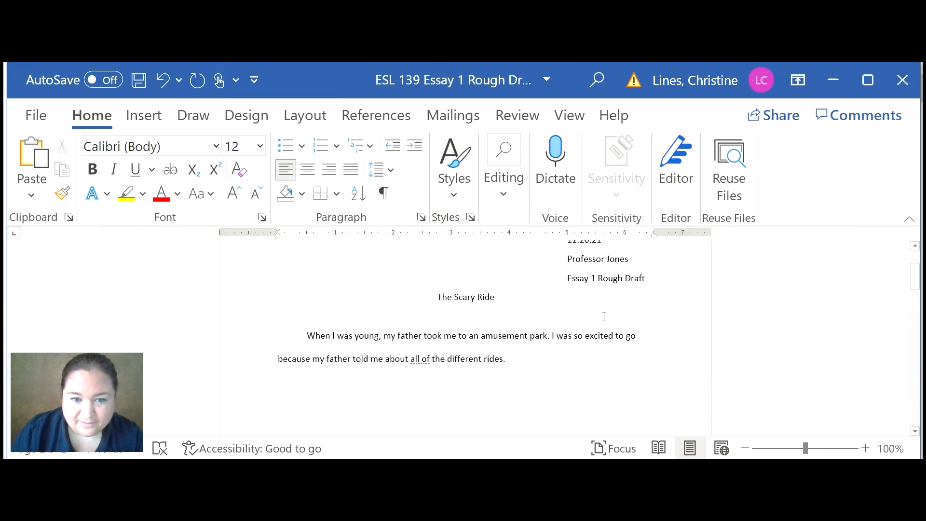
scroll(390, 251, down, 1)
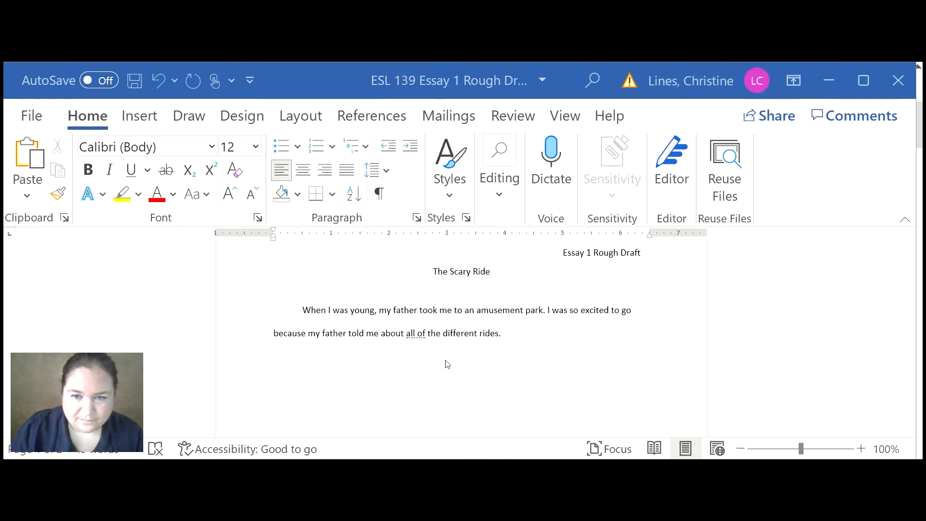
scroll(446, 362, down, 5)
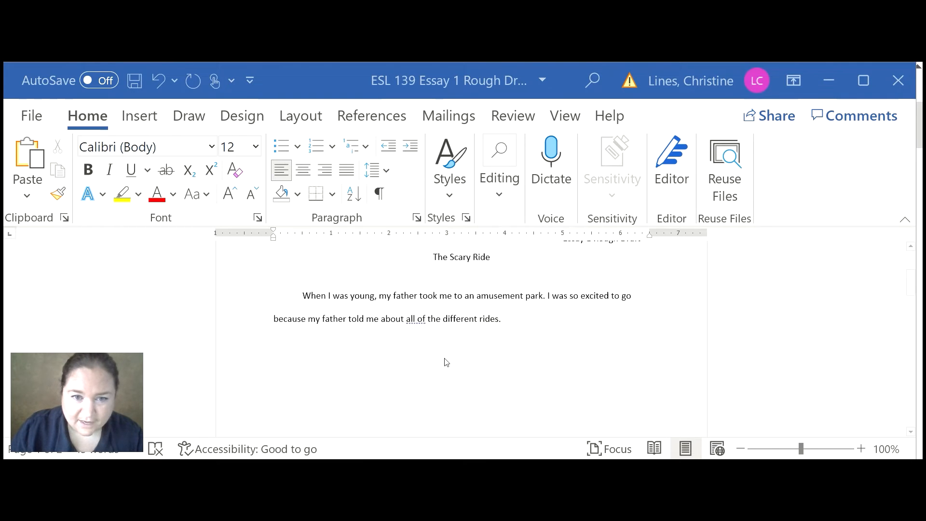
scroll(440, 357, down, 4)
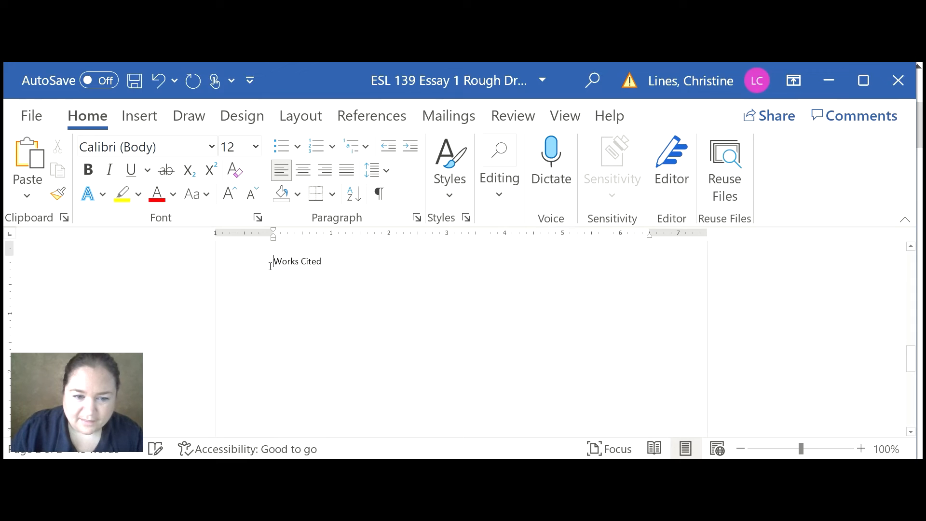
click(307, 177)
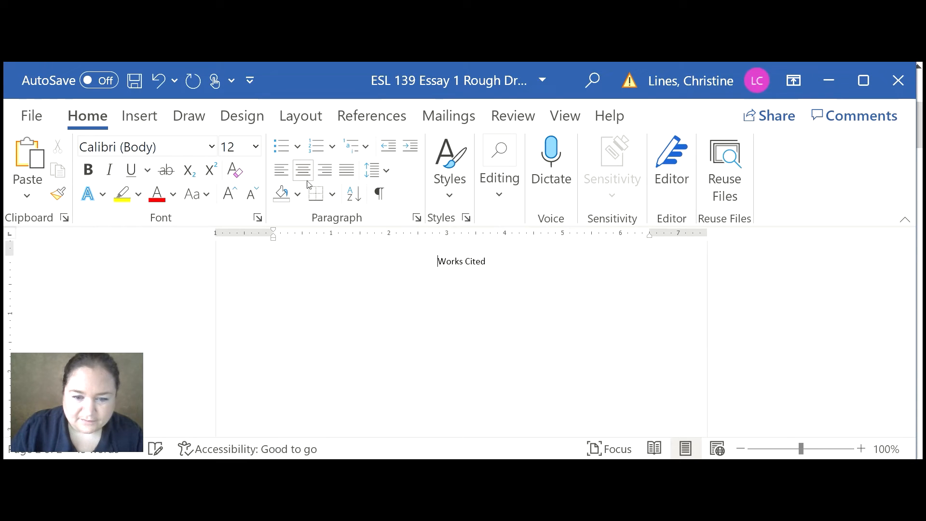
Place the cursor below the heading, switch to the browser article and open its Cite option.
click(289, 294)
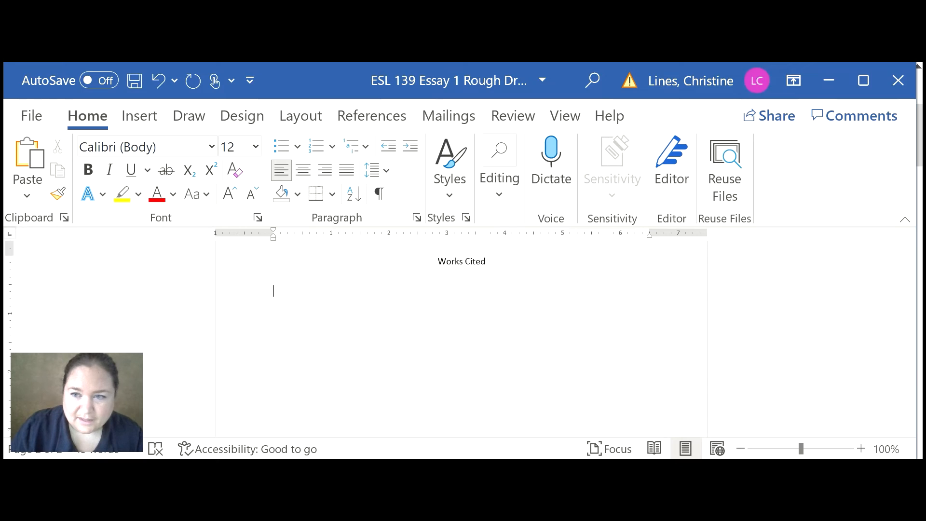
key(alt+Tab)
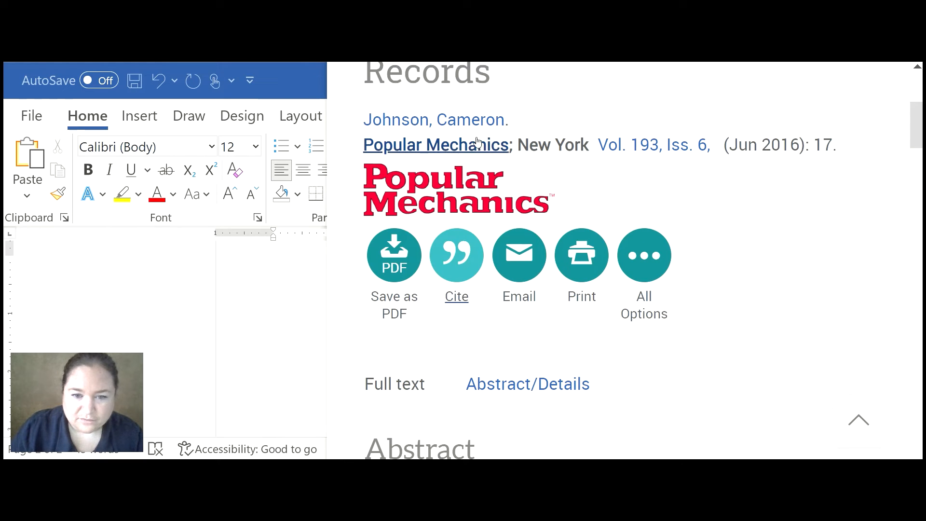
scroll(434, 169, down, 3)
scroll(396, 193, up, 1)
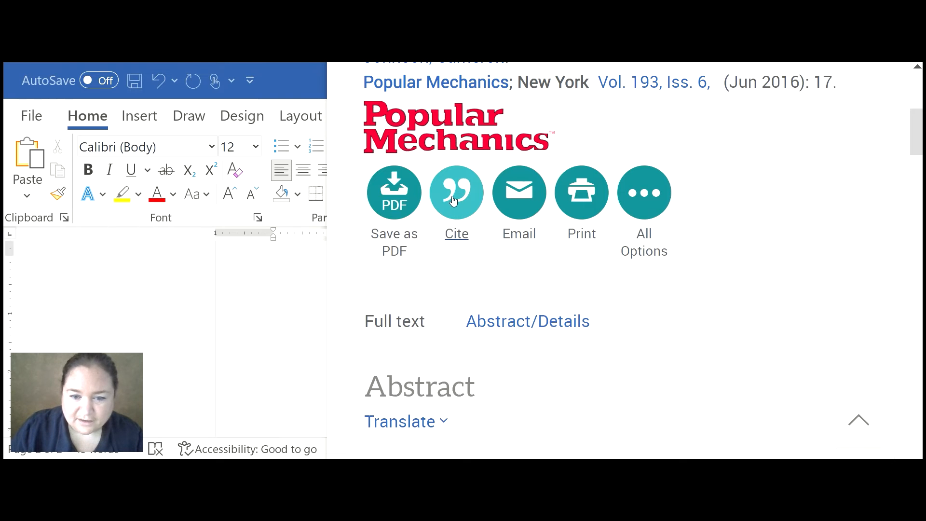
click(452, 235)
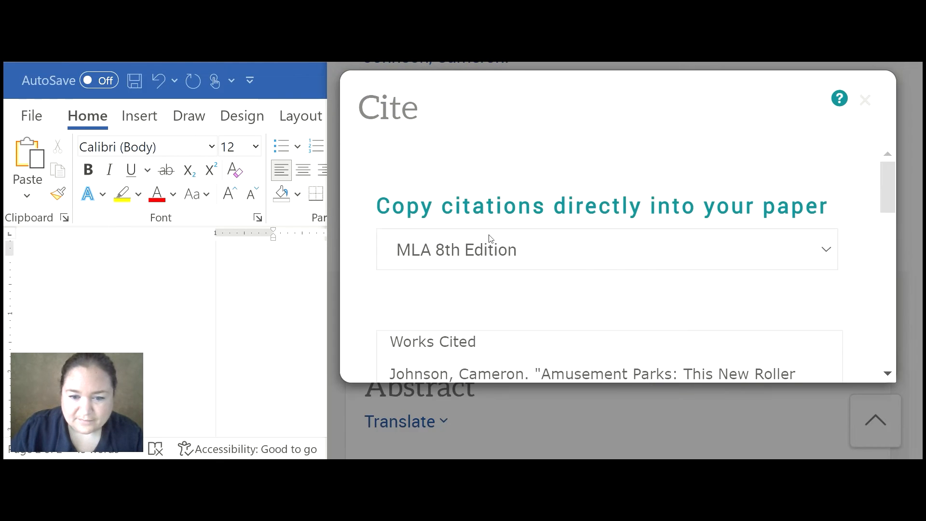
Choose MLA 8th Edition as the citation style.
scroll(488, 241, down, 1)
click(454, 214)
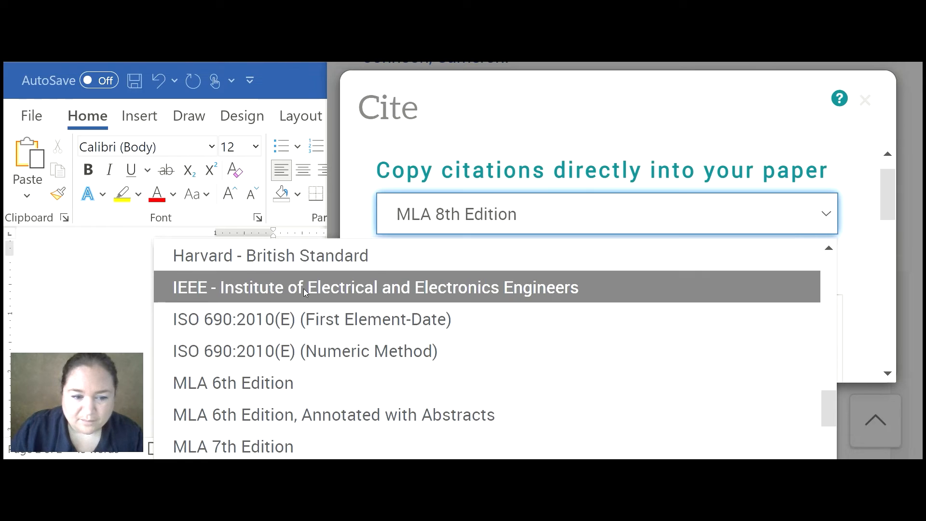
click(532, 140)
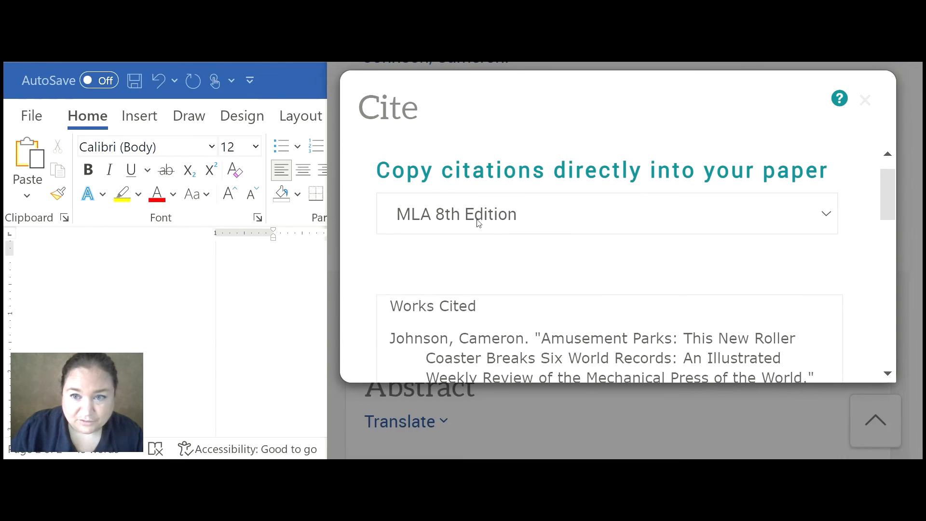
Select and copy the generated MLA citation entry.
scroll(523, 230, down, 1)
scroll(525, 228, down, 3)
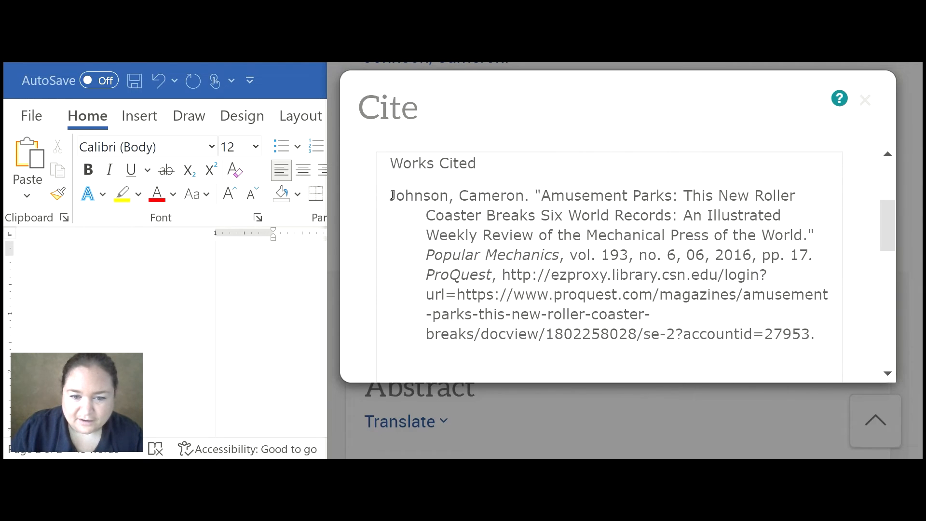
drag(392, 196, 833, 345)
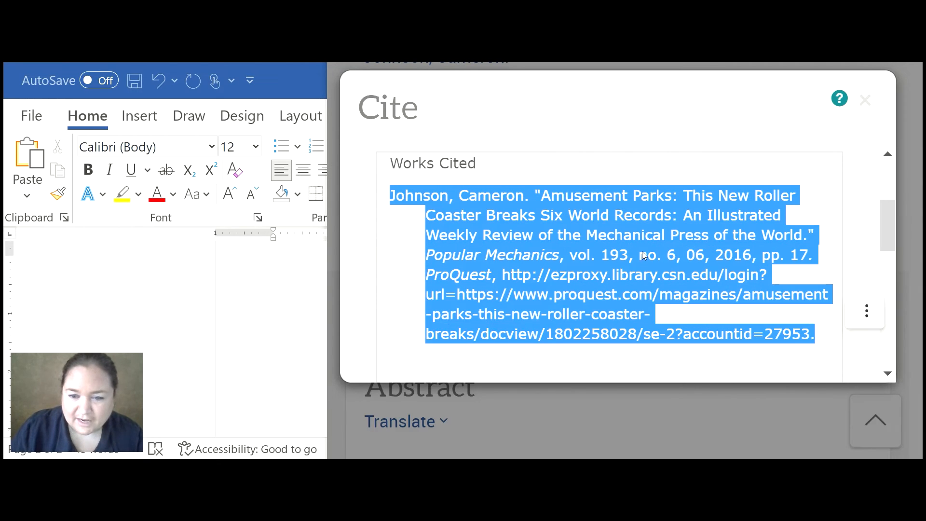
right_click(557, 216)
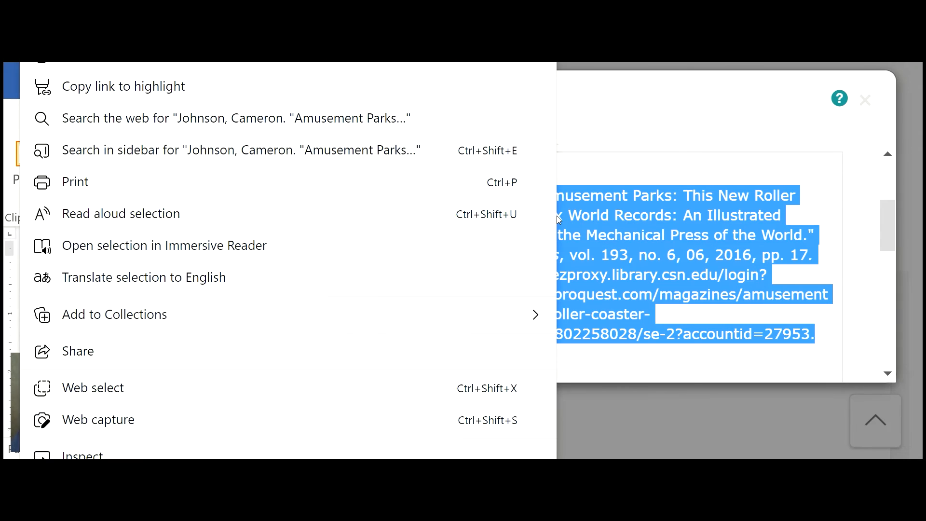
click(206, 66)
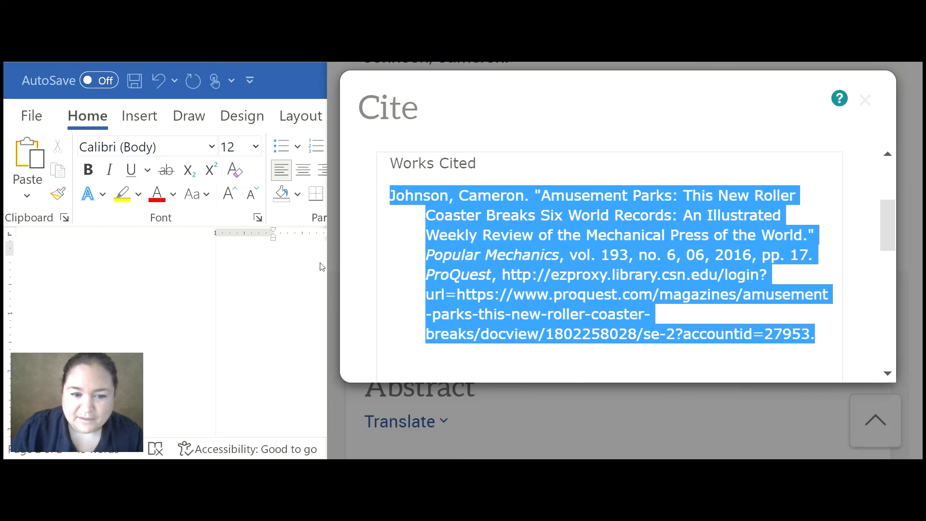
Paste the copied citation below the Works Cited heading, merging it with the document's formatting.
click(307, 289)
right_click(279, 292)
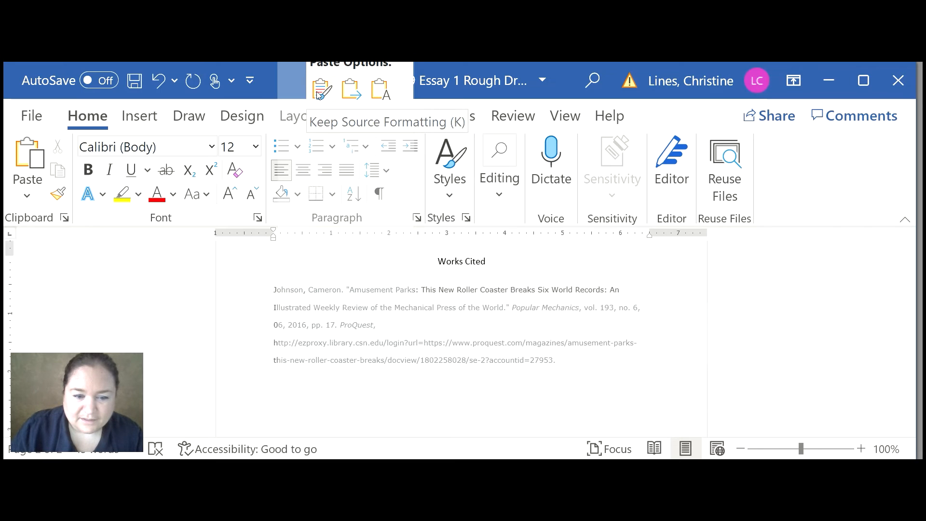
click(352, 90)
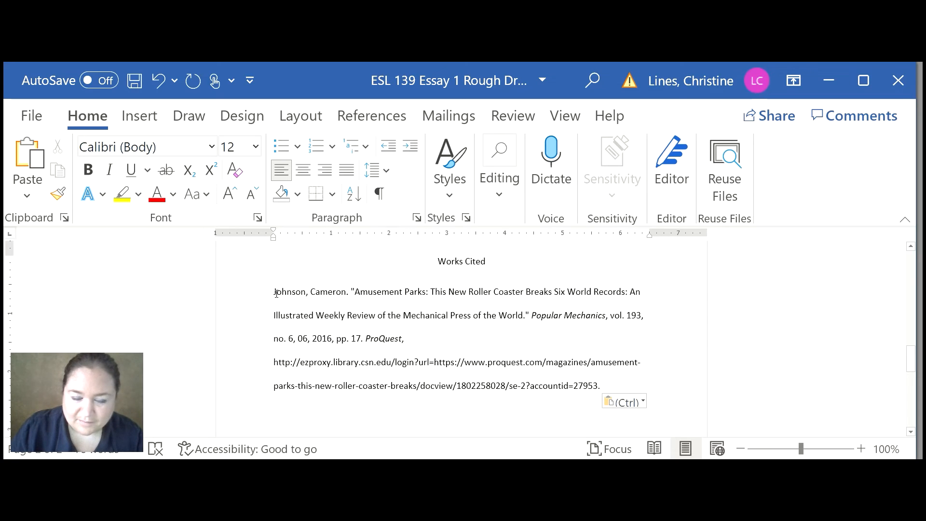
Select the citation entry and give it a 0.5" hanging indent in the paragraph settings.
drag(274, 292, 620, 395)
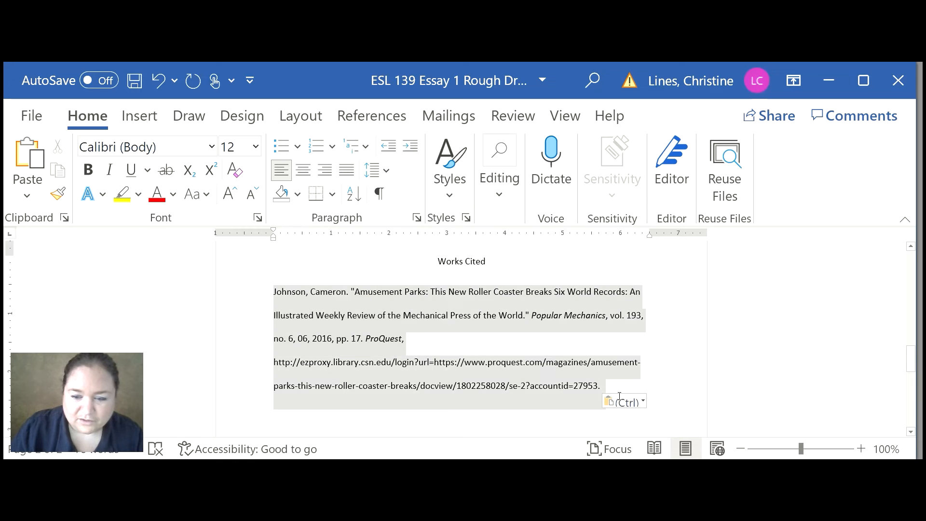
right_click(373, 303)
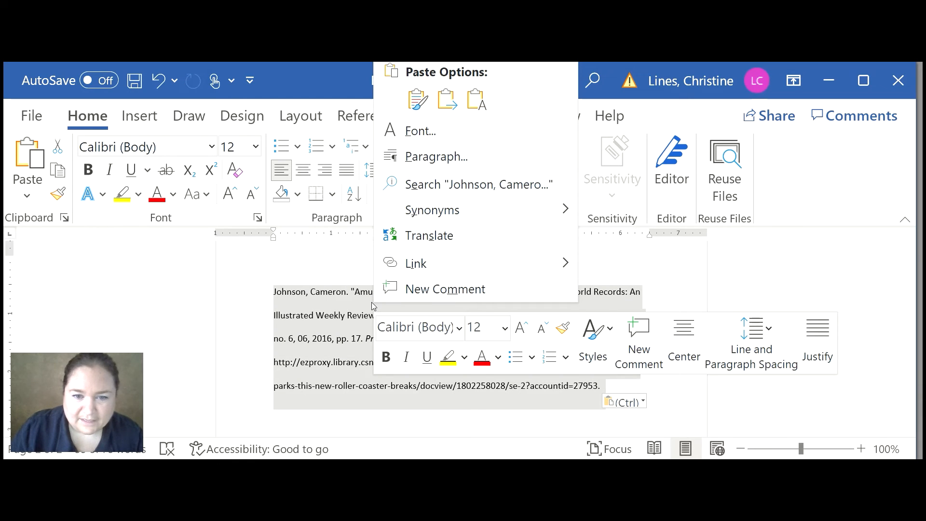
click(437, 157)
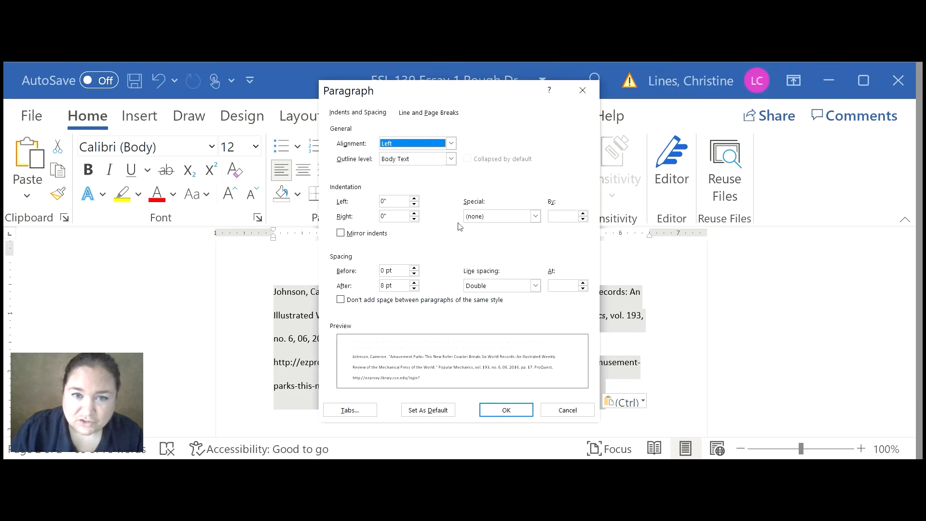
click(479, 216)
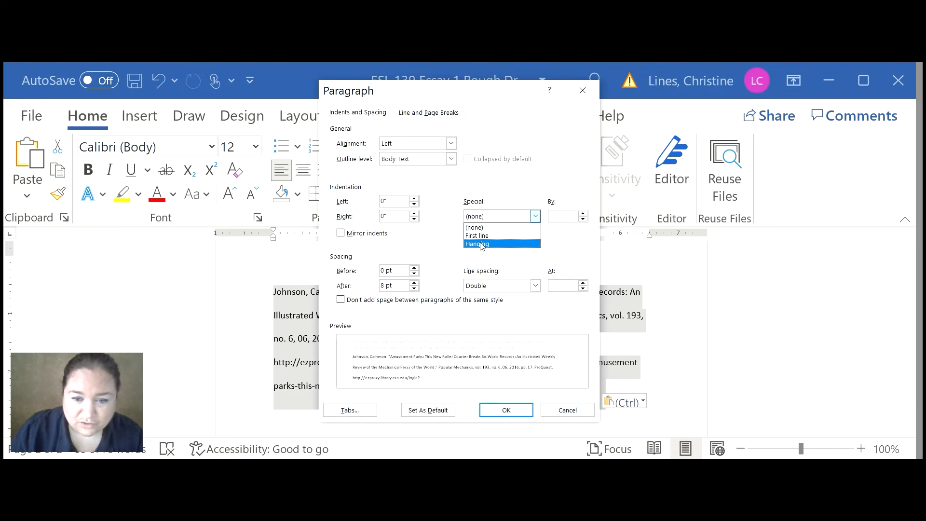
click(479, 245)
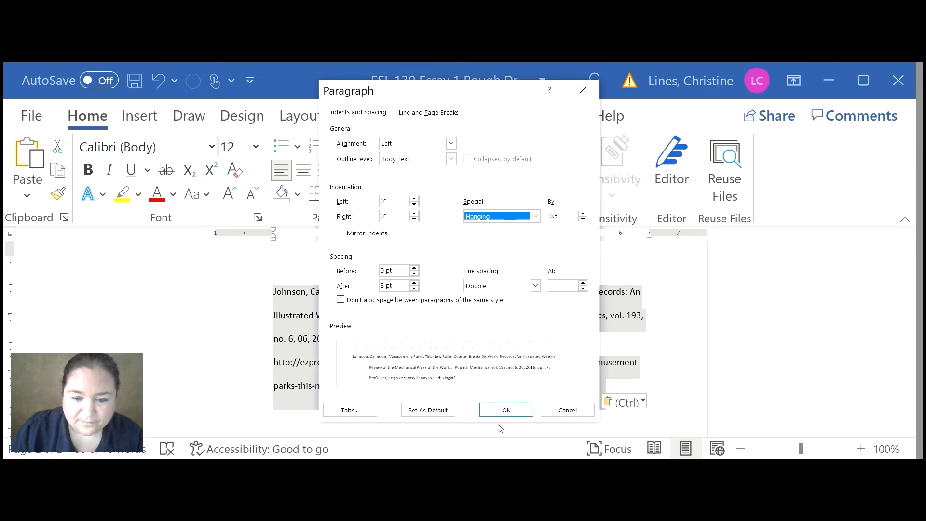
click(507, 411)
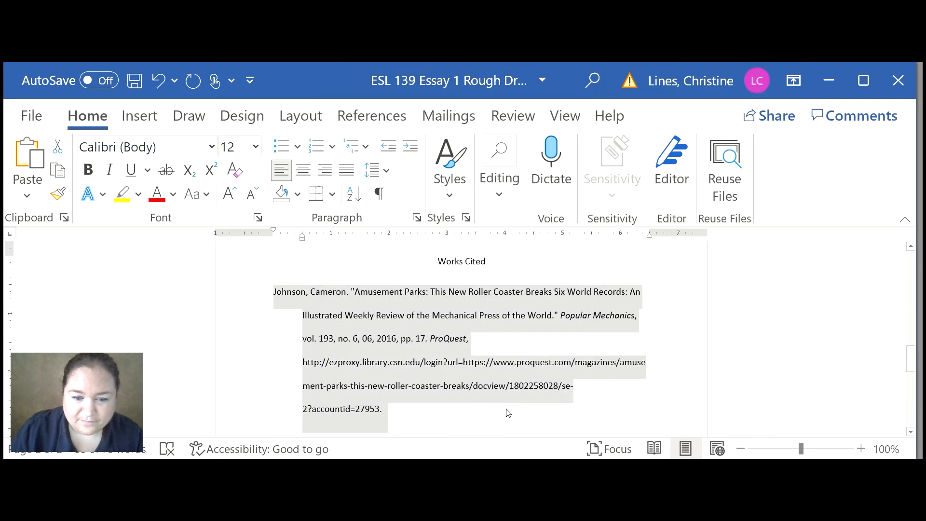
click(450, 414)
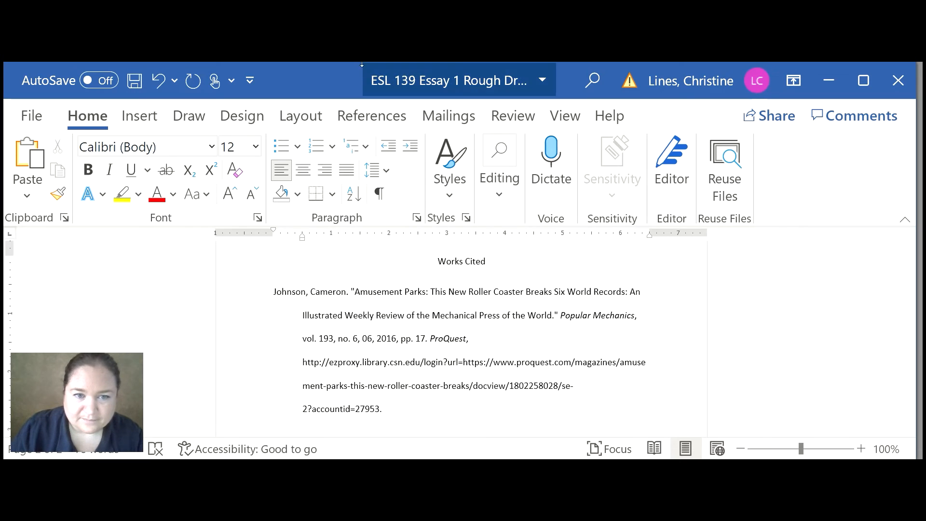
Select the essay text through the citation and set its font to Times New Roman.
key(ctrl+Home)
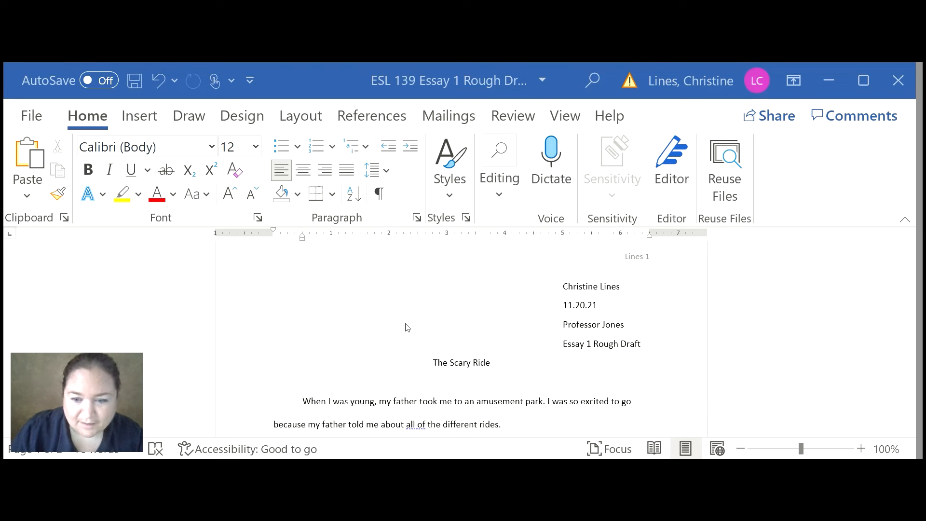
drag(560, 286, 523, 362)
scroll(535, 349, down, 8)
scroll(524, 362, down, 5)
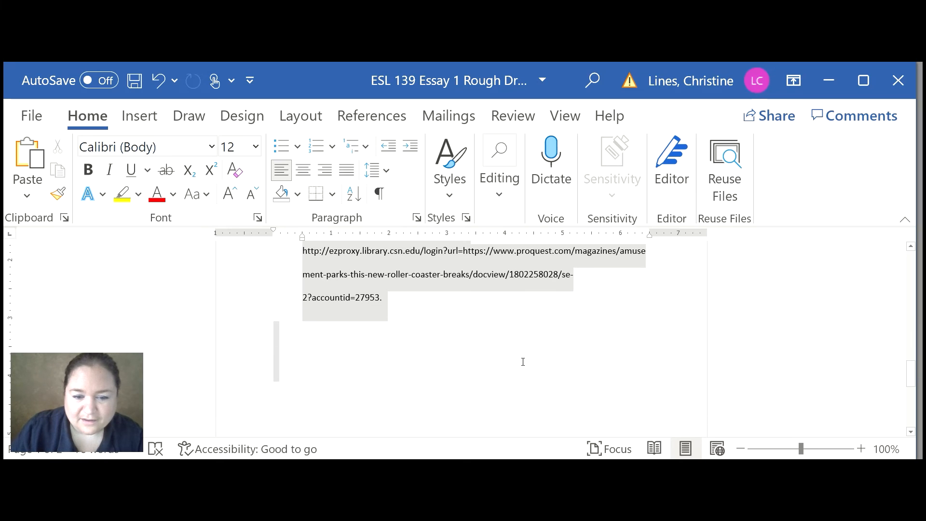
click(211, 146)
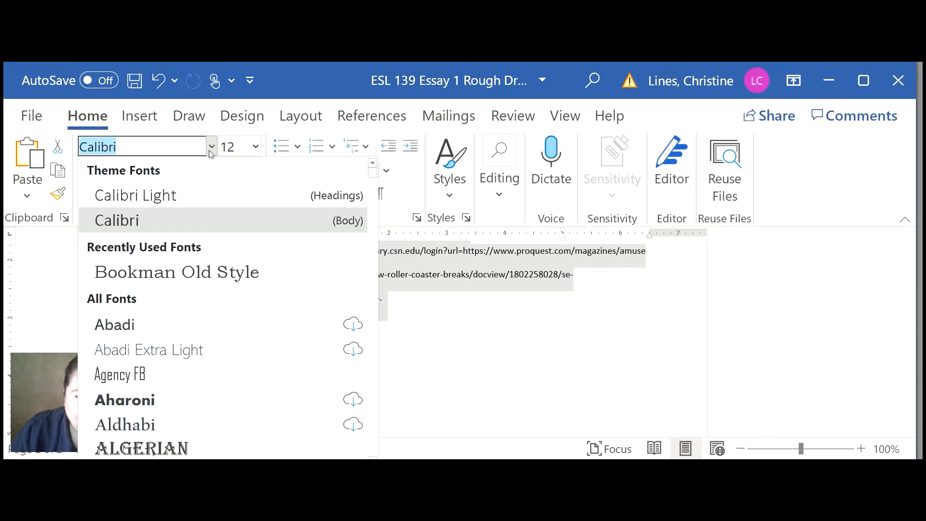
scroll(180, 389, down, 15)
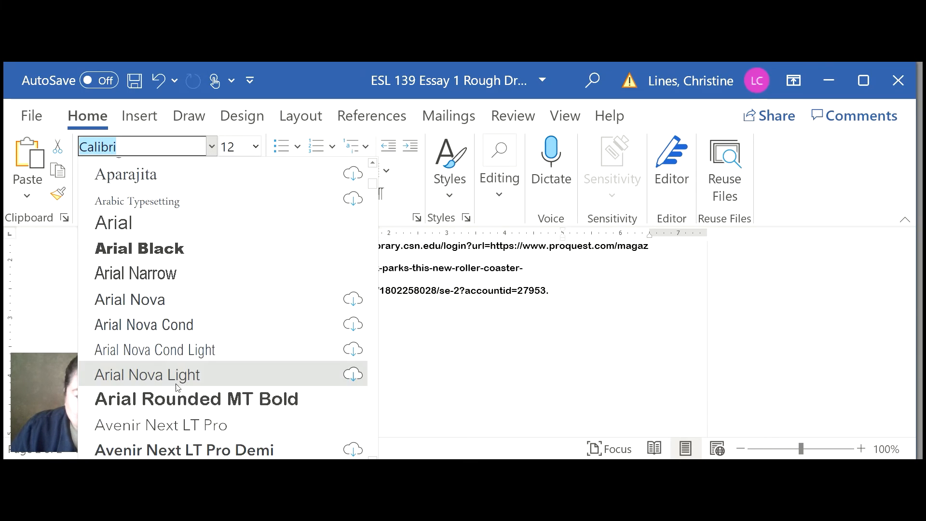
scroll(166, 369, down, 20)
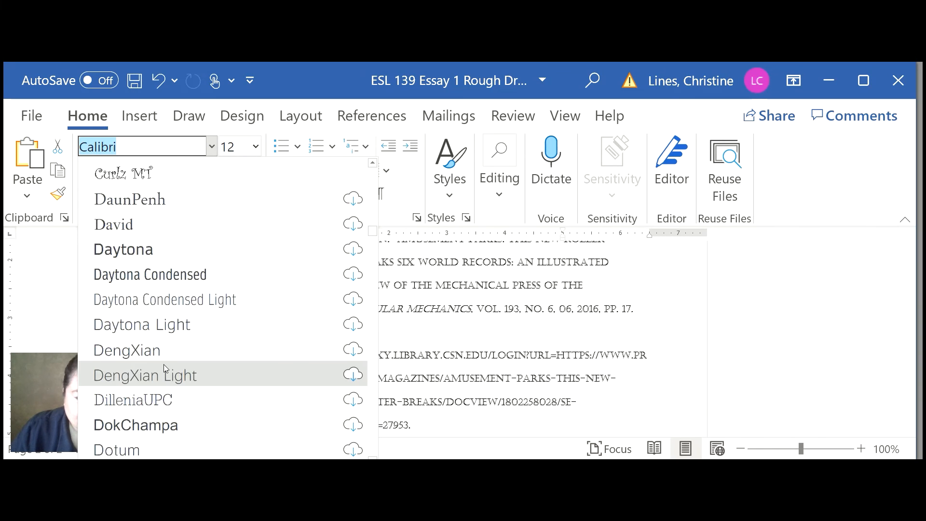
scroll(162, 368, down, 20)
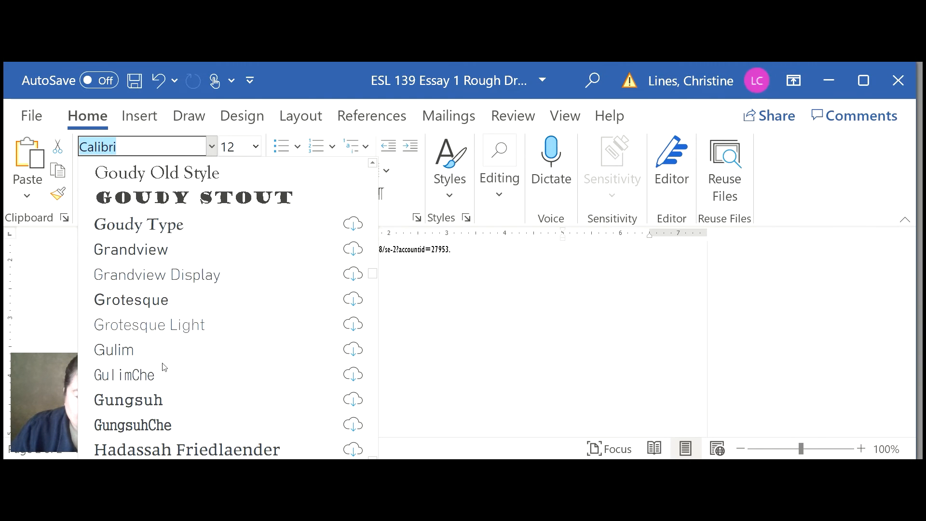
scroll(163, 368, down, 20)
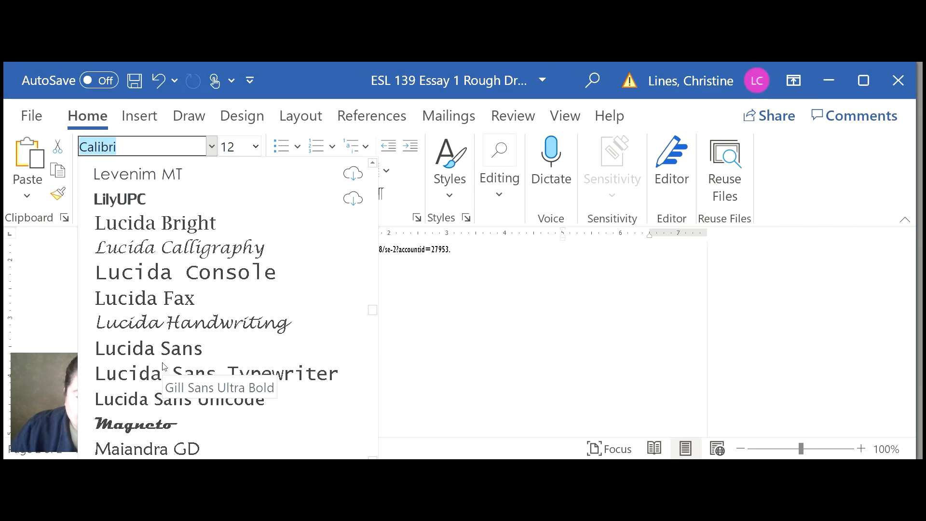
scroll(163, 367, down, 20)
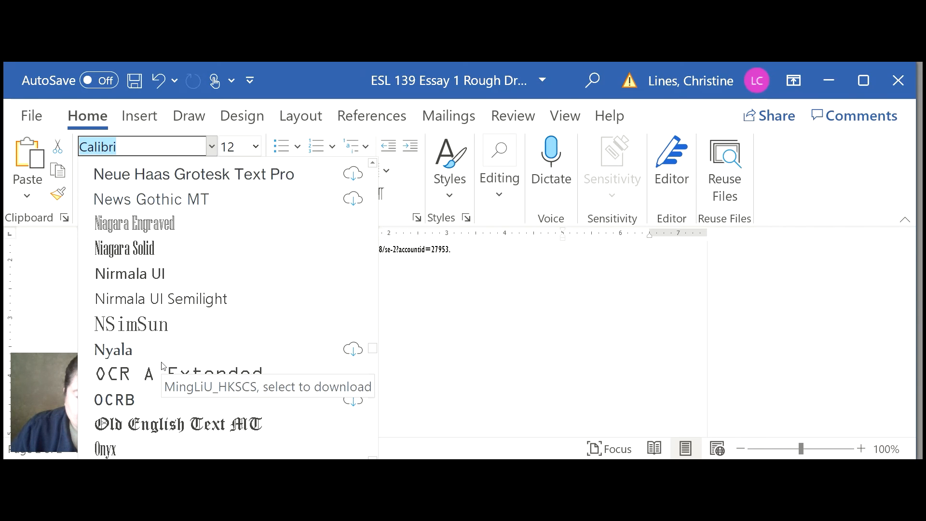
scroll(162, 368, down, 20)
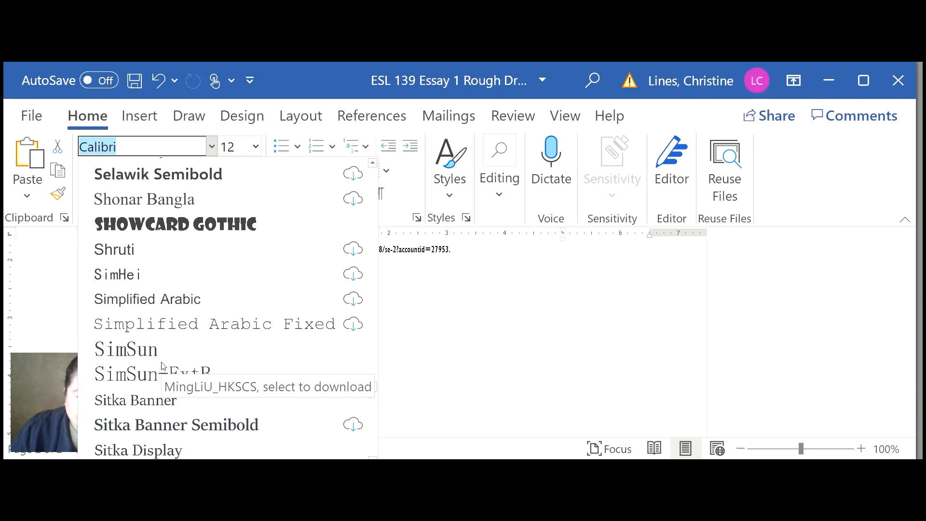
scroll(162, 367, down, 5)
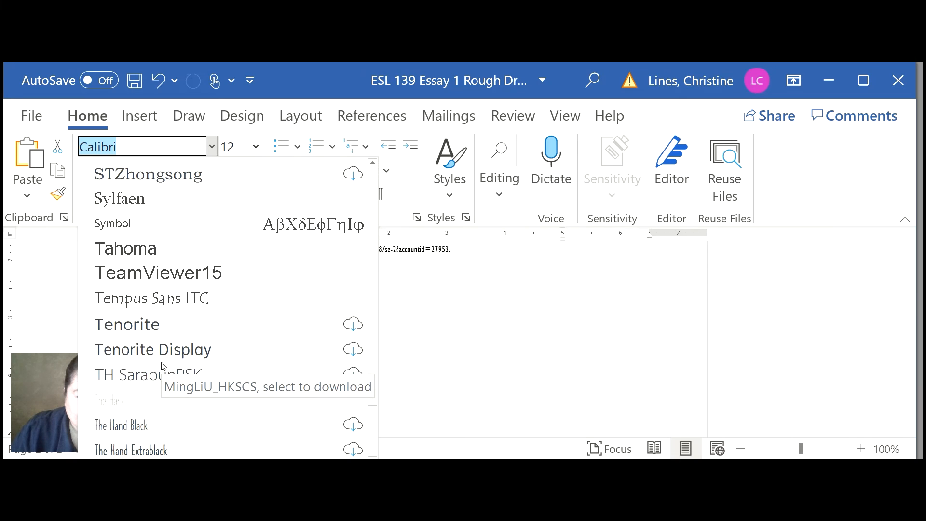
scroll(110, 310, down, 2)
scroll(110, 310, up, 2)
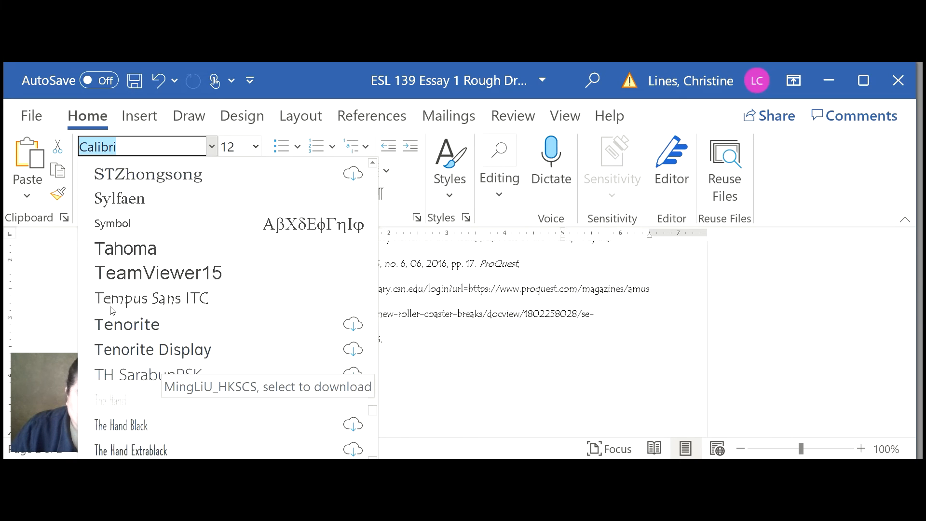
scroll(111, 310, up, 1)
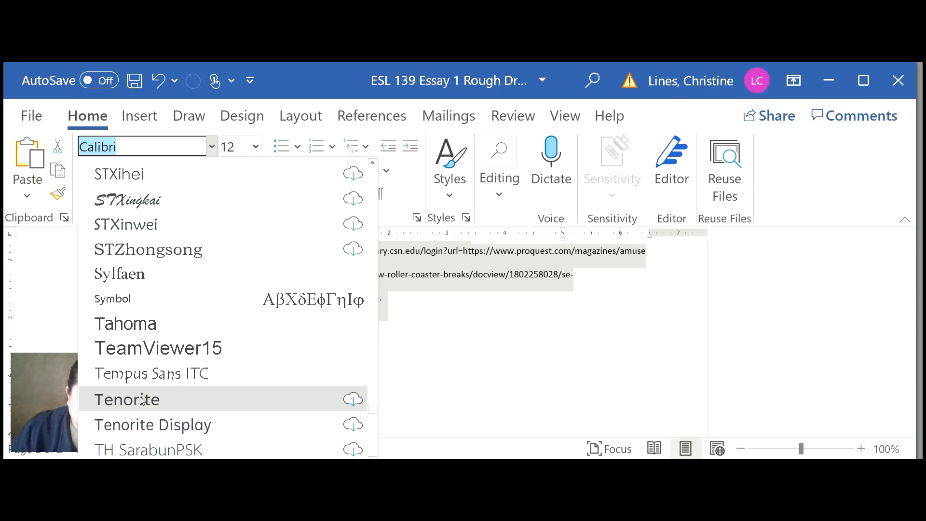
scroll(145, 434, down, 1)
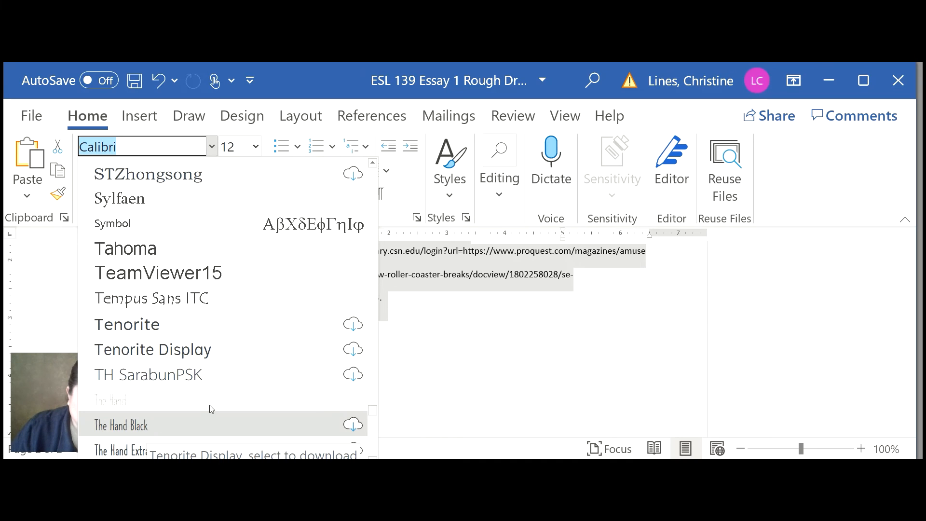
key(Escape)
click(385, 337)
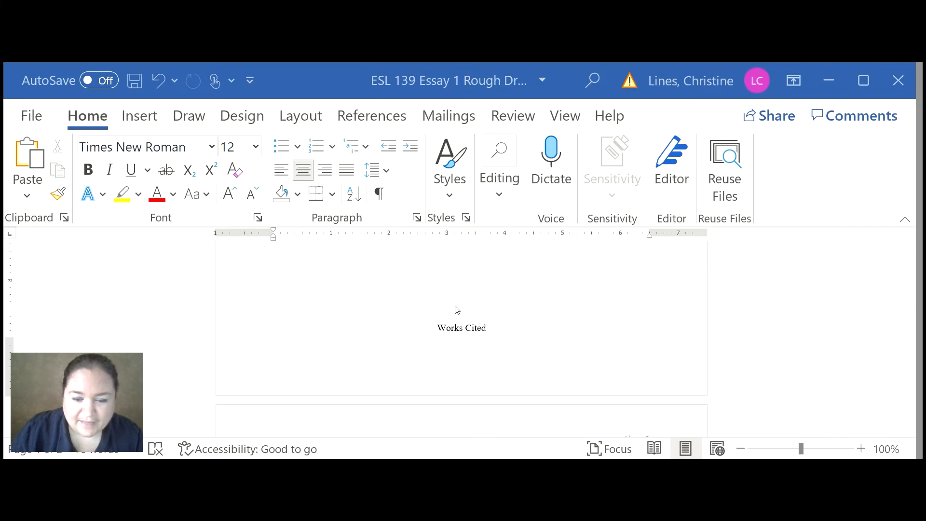
Insert a page break before the Works Cited heading so it starts a new page.
scroll(496, 341, down, 3)
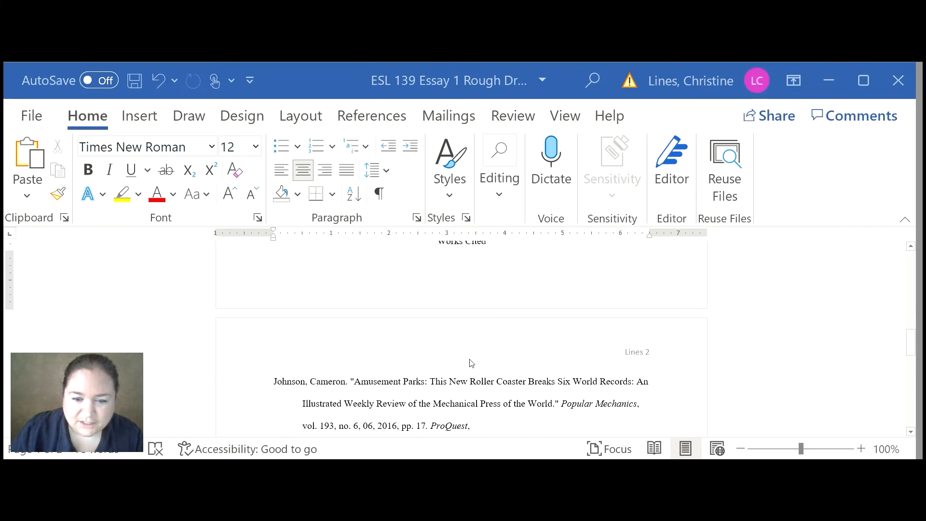
scroll(472, 366, up, 2)
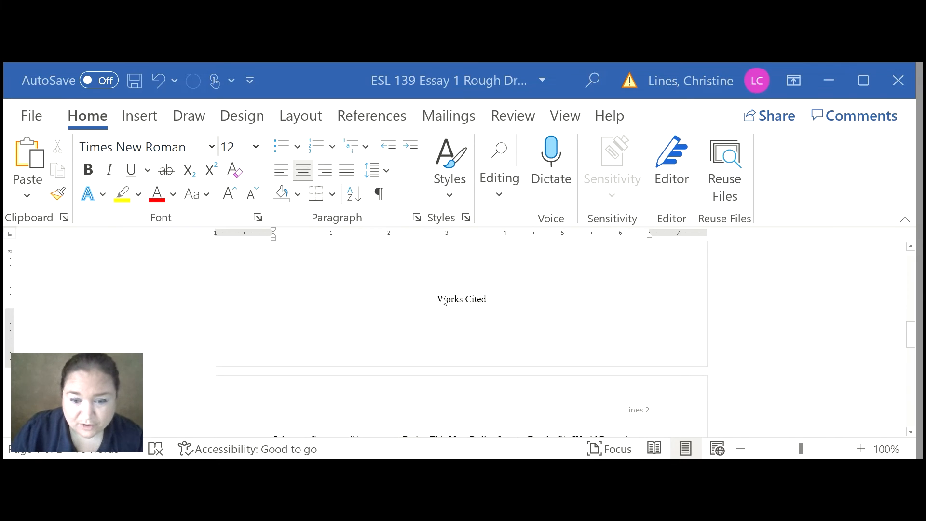
scroll(451, 315, up, 5)
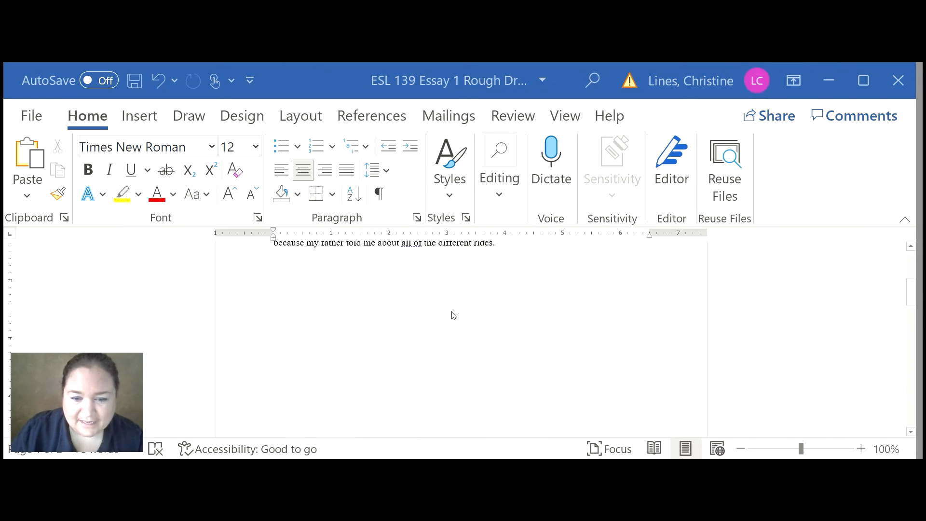
scroll(451, 315, up, 4)
scroll(446, 302, down, 8)
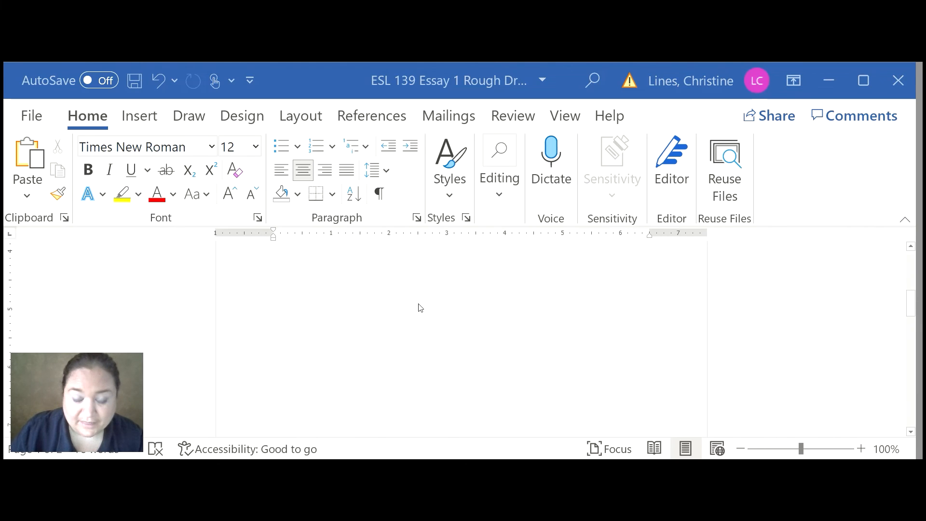
scroll(420, 308, down, 4)
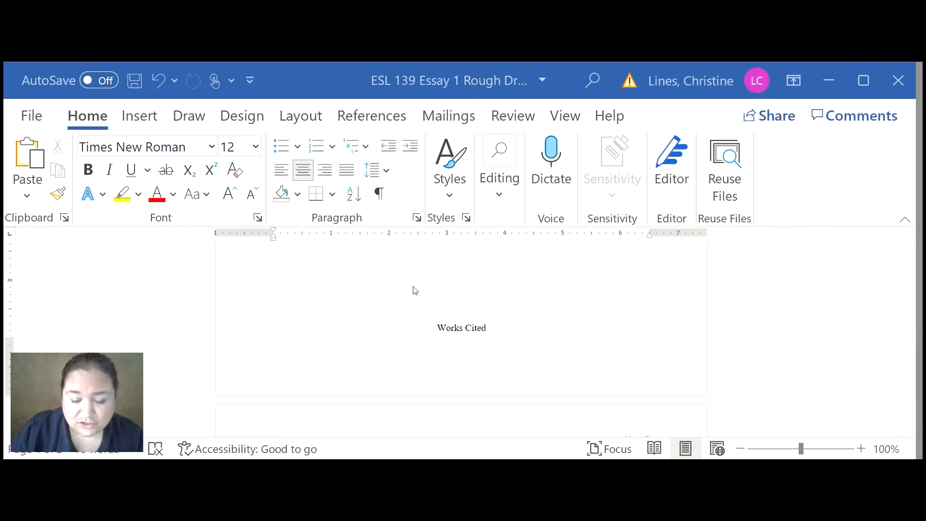
click(440, 329)
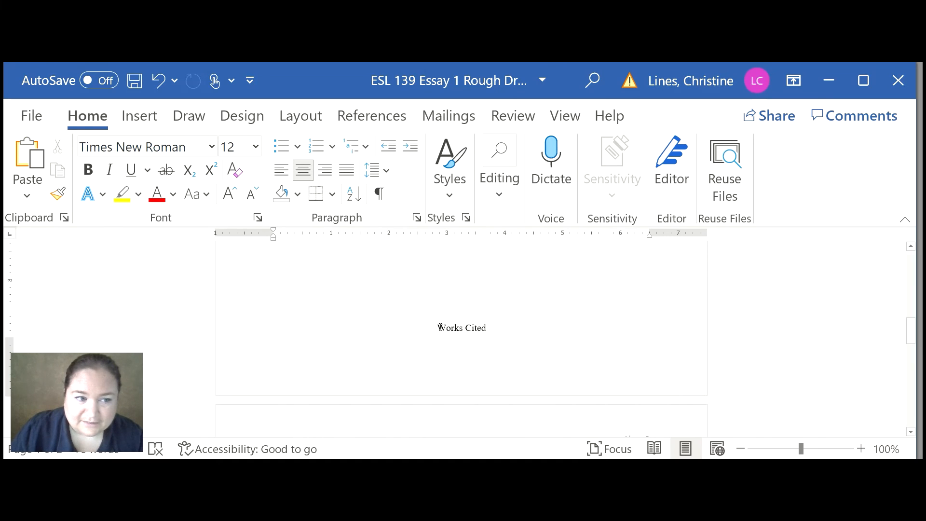
click(139, 119)
click(36, 193)
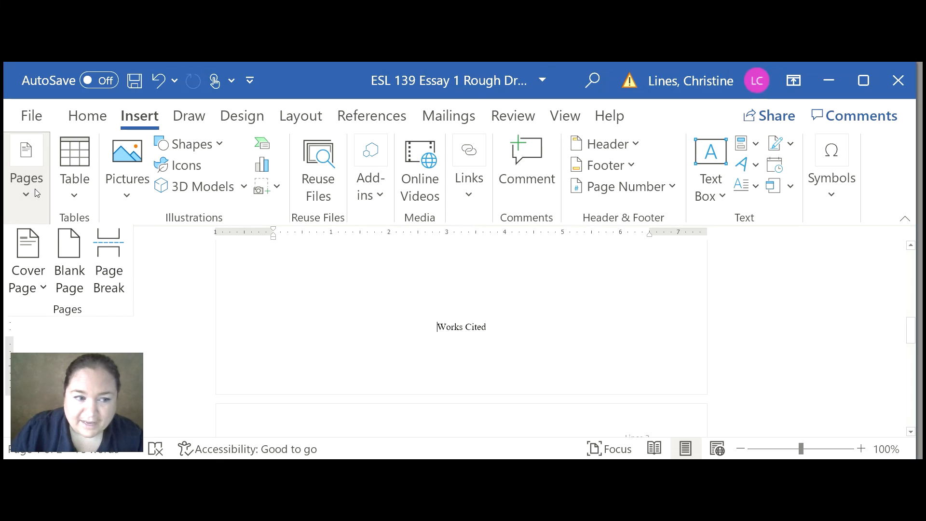
click(107, 280)
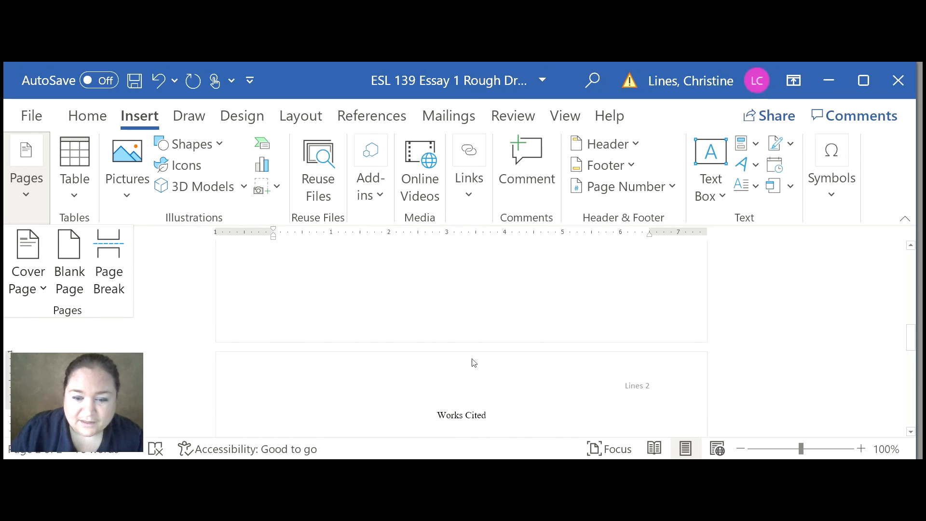
Type sample letters L and I on the blank page, separating them with a keyboard page break.
scroll(470, 338, up, 2)
click(456, 300)
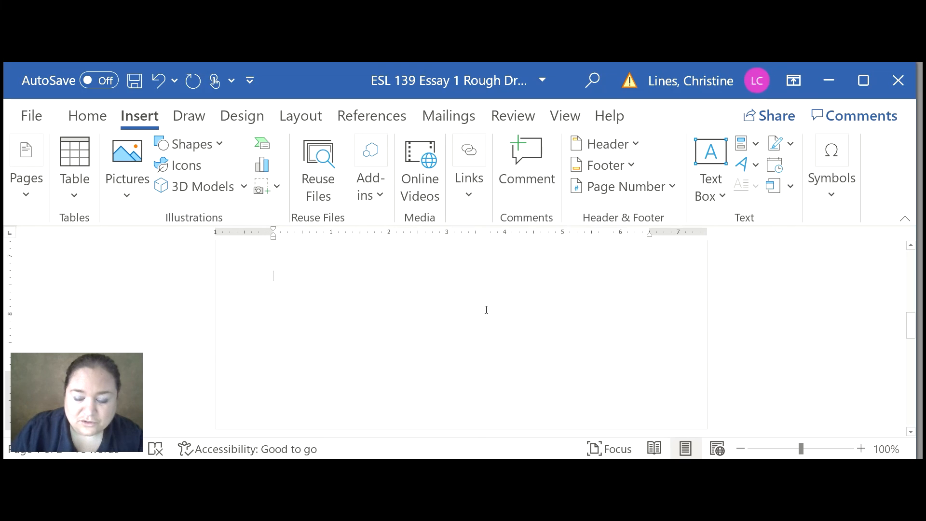
text(L)
key(Return)
text(I)
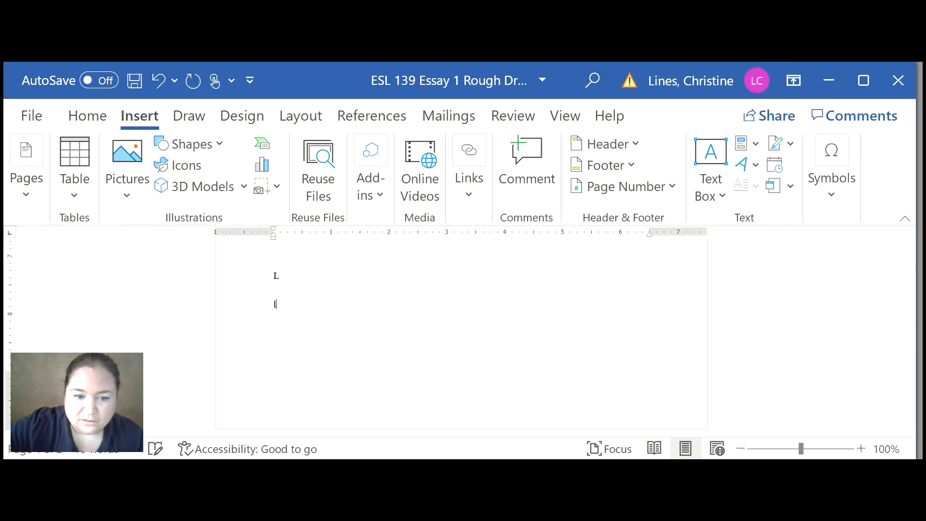
key(ctrl+Return)
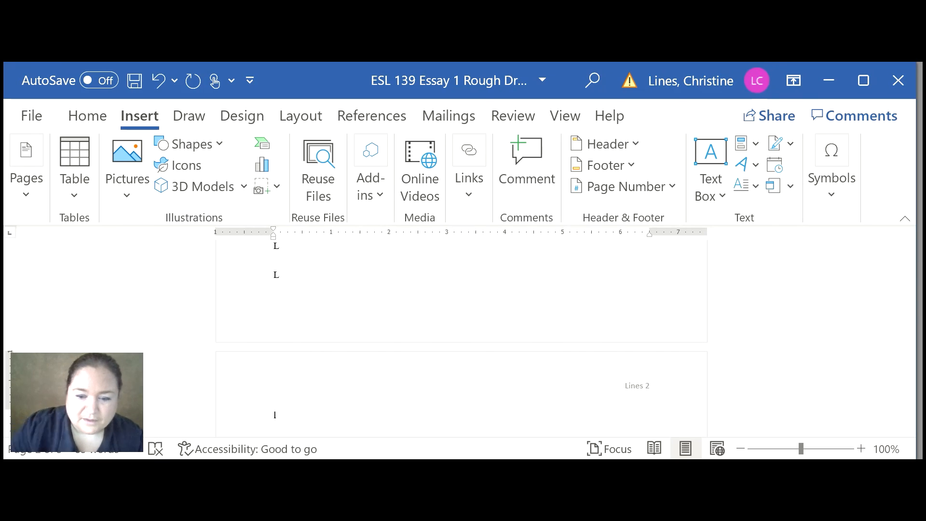
scroll(499, 342, down, 2)
scroll(499, 343, down, 6)
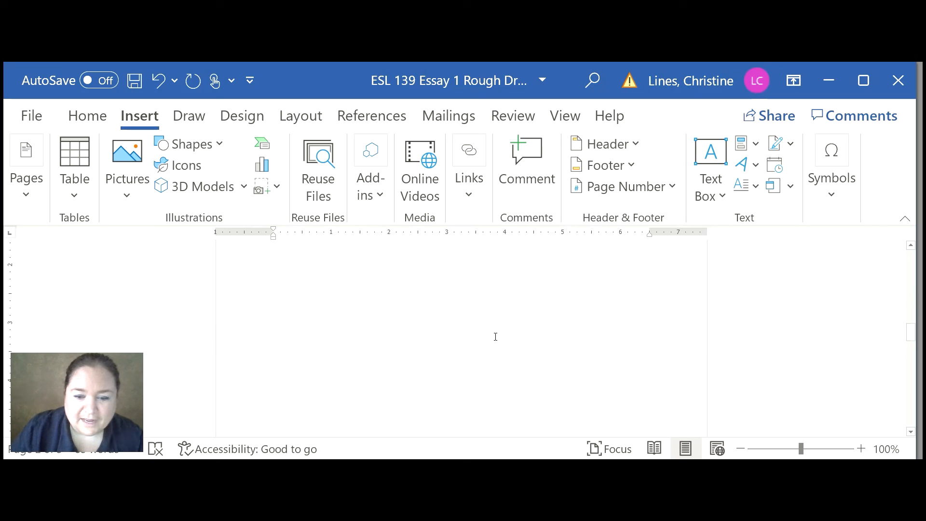
Undo the sample letters and page breaks added on the blank page.
scroll(490, 333, down, 3)
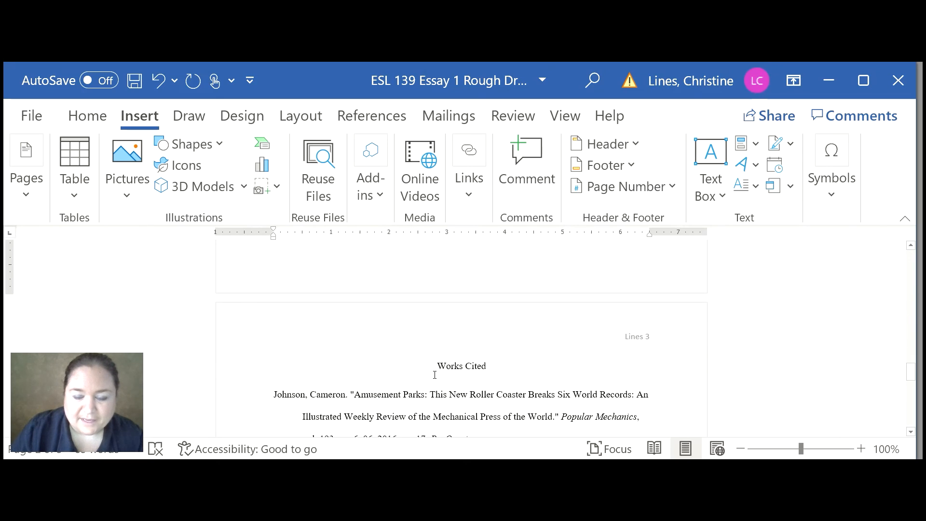
scroll(433, 363, up, 6)
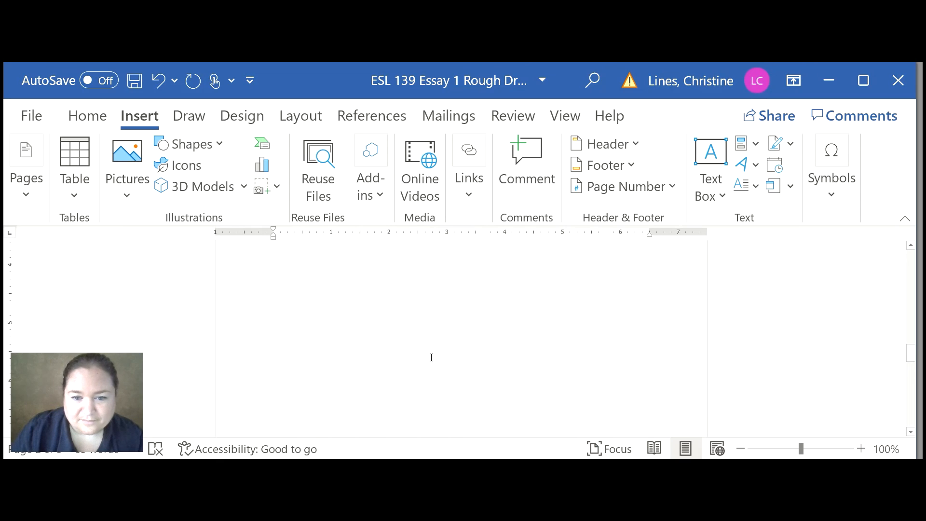
scroll(433, 367, up, 3)
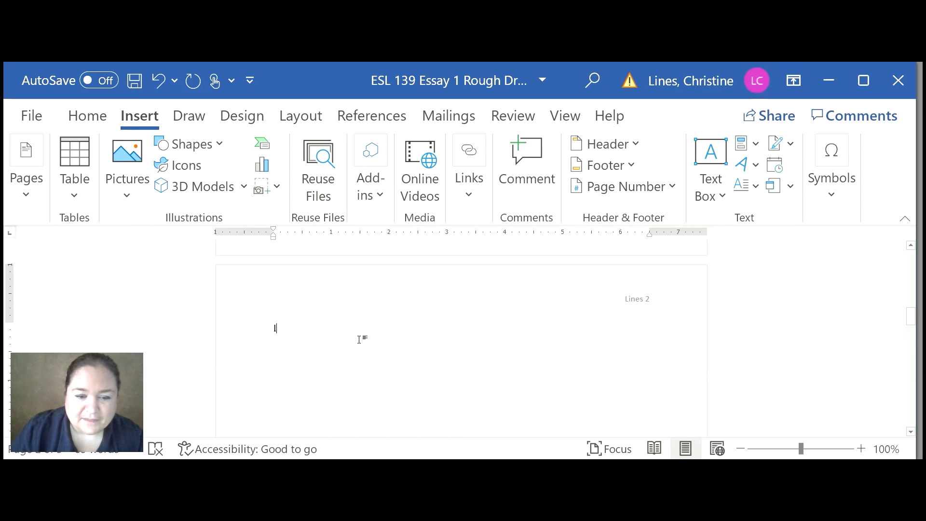
click(159, 80)
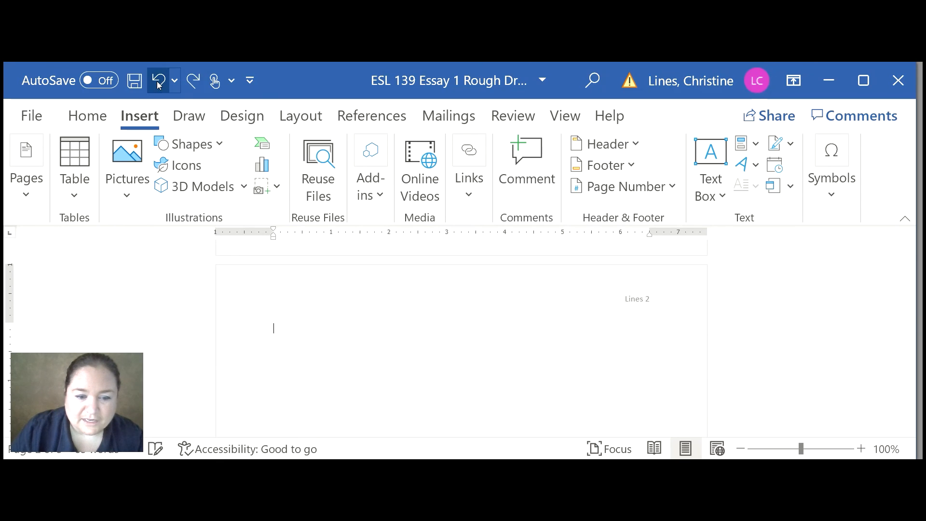
scroll(256, 352, up, 5)
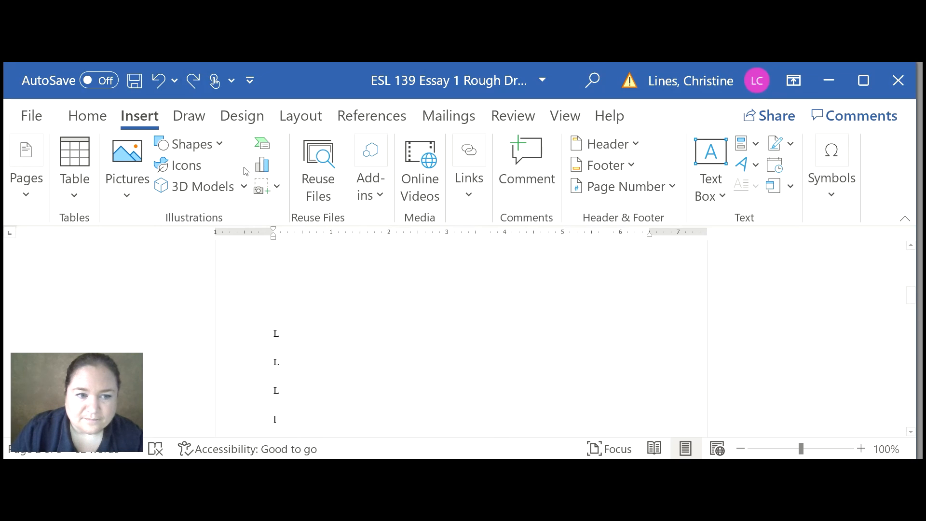
click(159, 81)
click(159, 81)
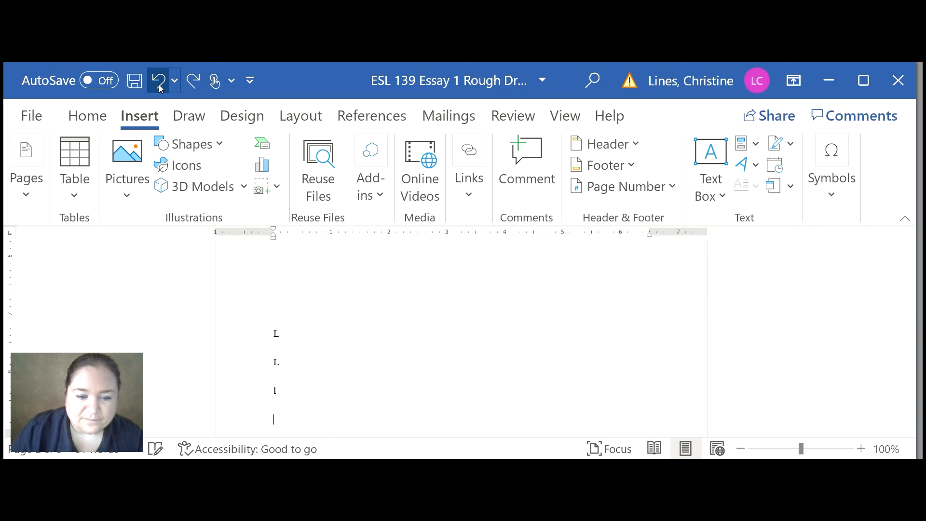
click(159, 81)
click(159, 81)
click(159, 81)
click(158, 81)
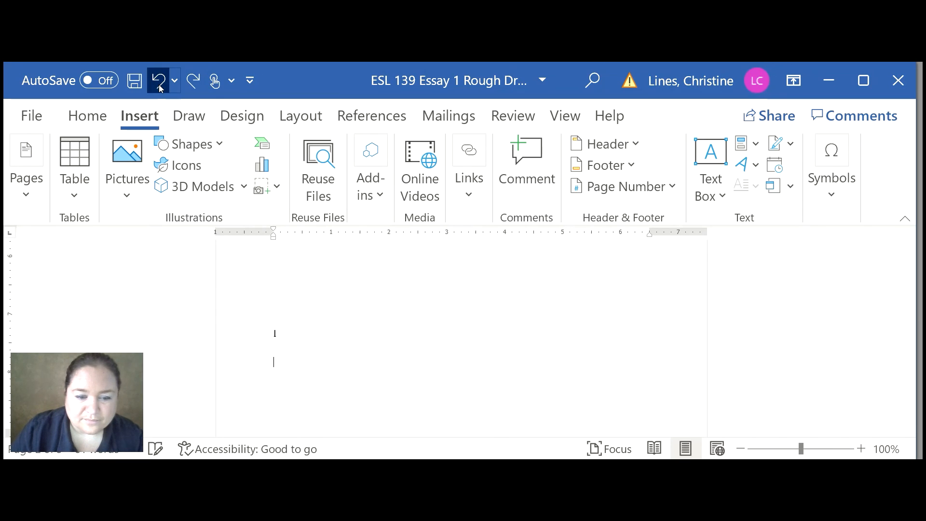
click(159, 81)
click(159, 81)
Accept the conciseness suggestion to shorten "all of" to "all" in the essay's opening sentence.
scroll(328, 295, up, 8)
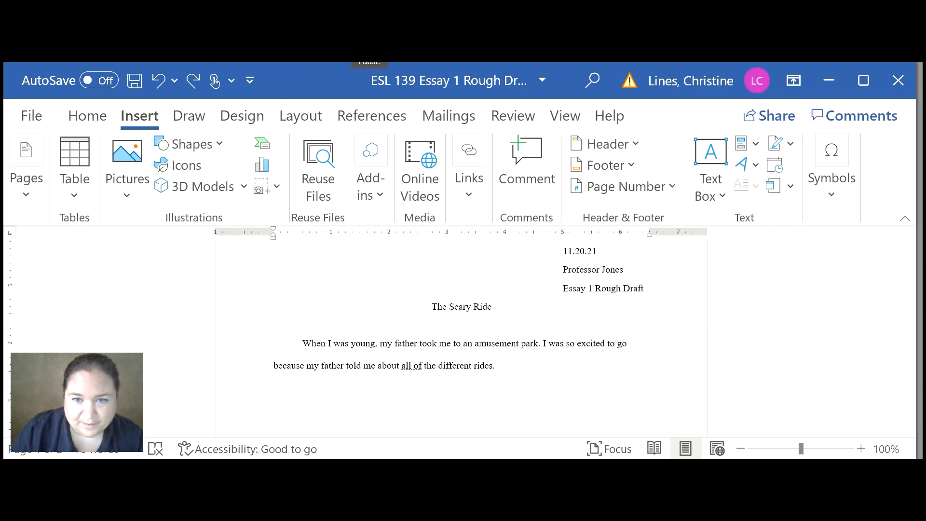
click(408, 367)
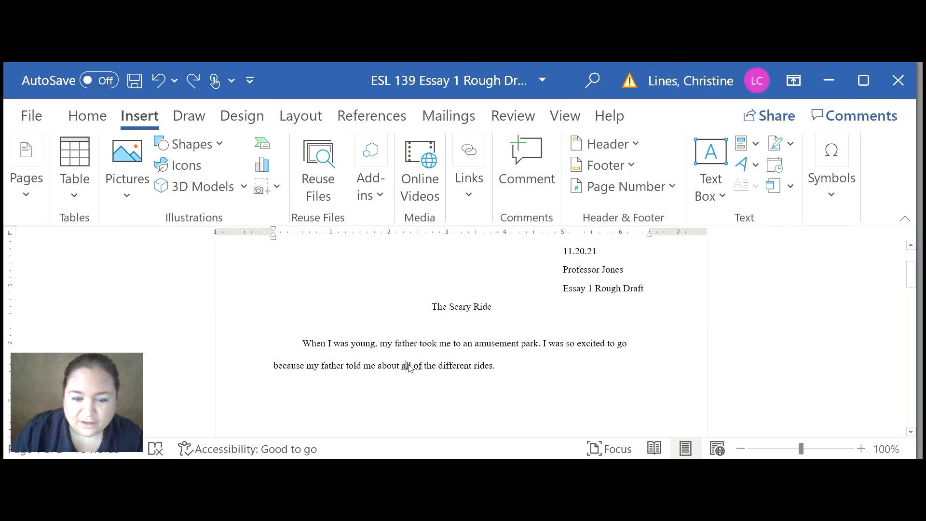
right_click(409, 370)
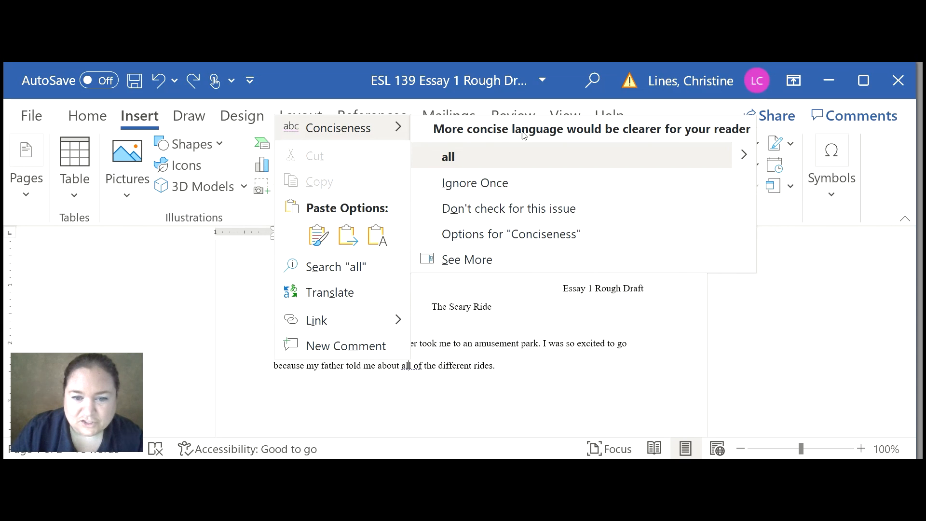
click(453, 160)
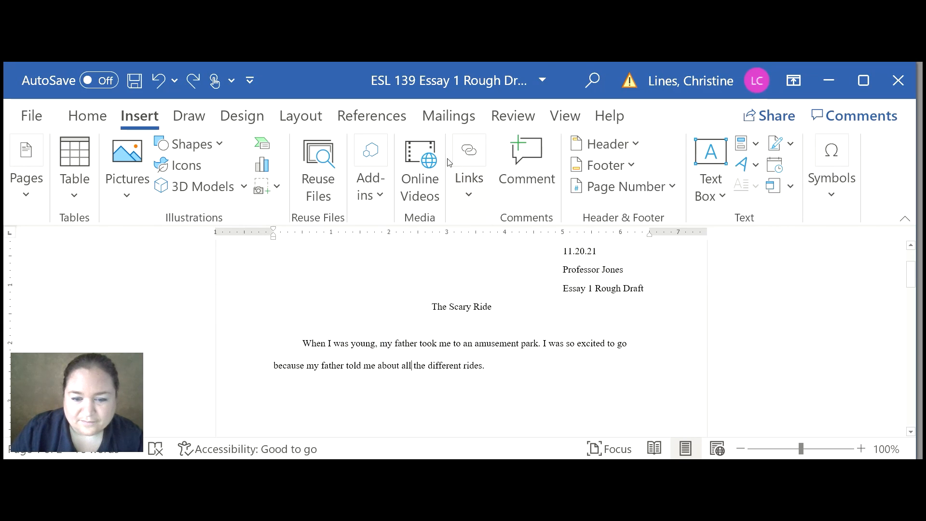